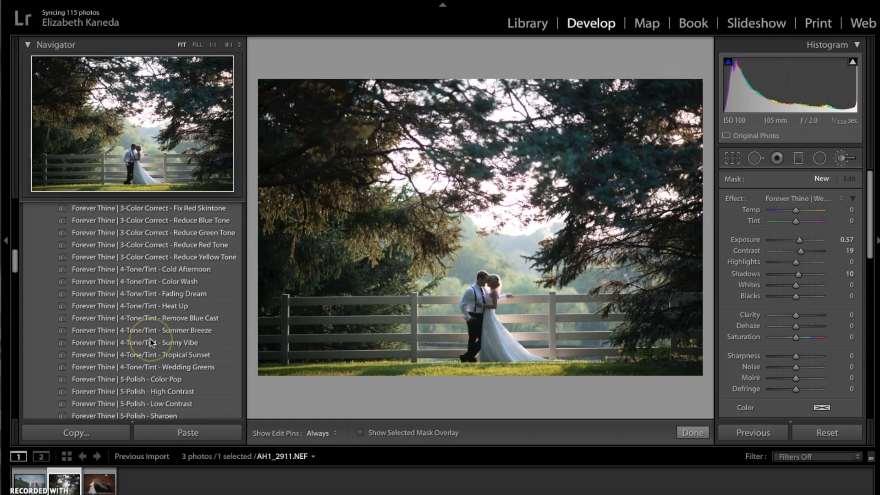
# Apply the Forever Thine 1-Base - Warmer preset to the fence photo.
pyautogui.scroll(5, 150, 343)
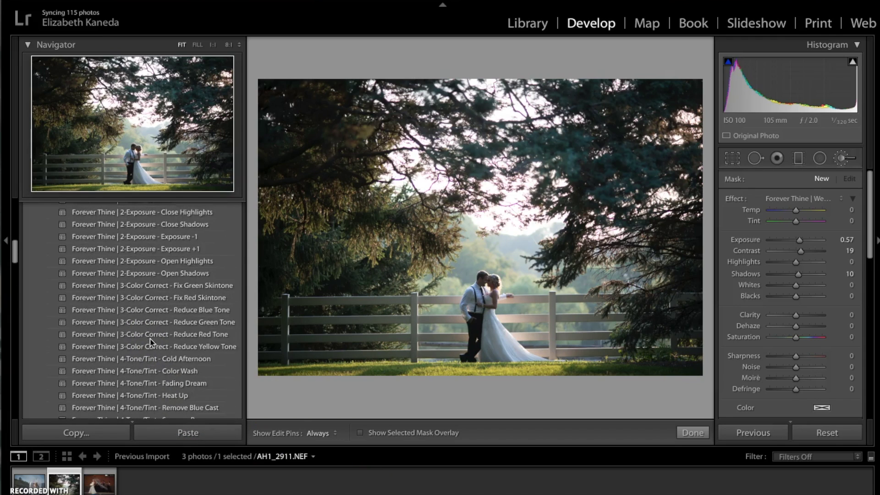
pyautogui.click(138, 301)
pyautogui.scroll(4, 137, 298)
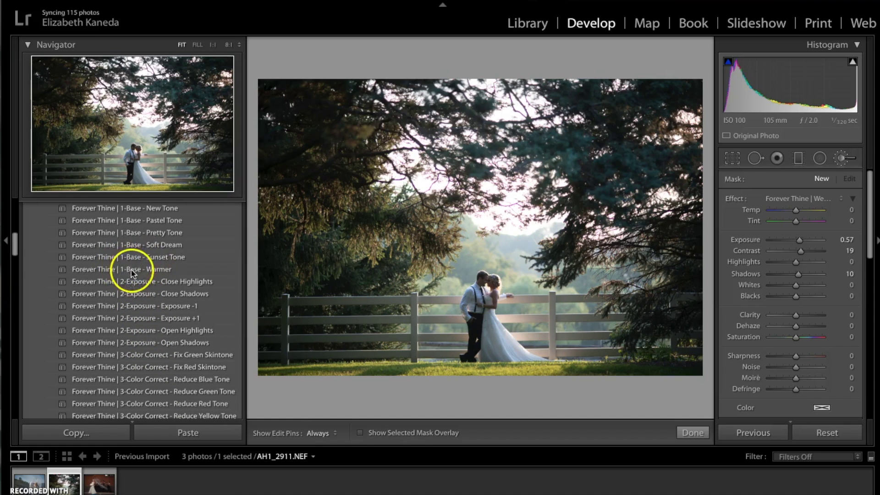
pyautogui.click(131, 272)
# Add the Forever Thine 4-Tone/Tint - Fading Dream preset on top.
pyautogui.scroll(-1, 132, 272)
pyautogui.scroll(-2, 131, 273)
pyautogui.scroll(-1, 132, 273)
pyautogui.scroll(-5, 131, 273)
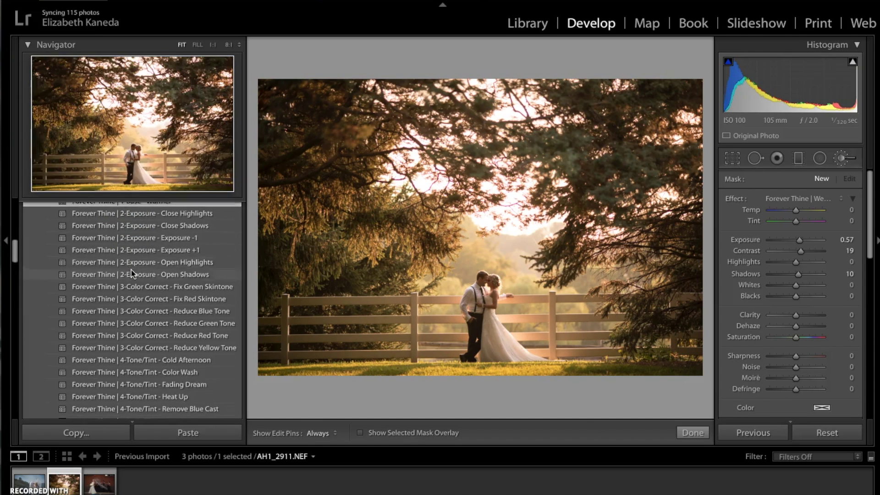
pyautogui.scroll(-3, 132, 273)
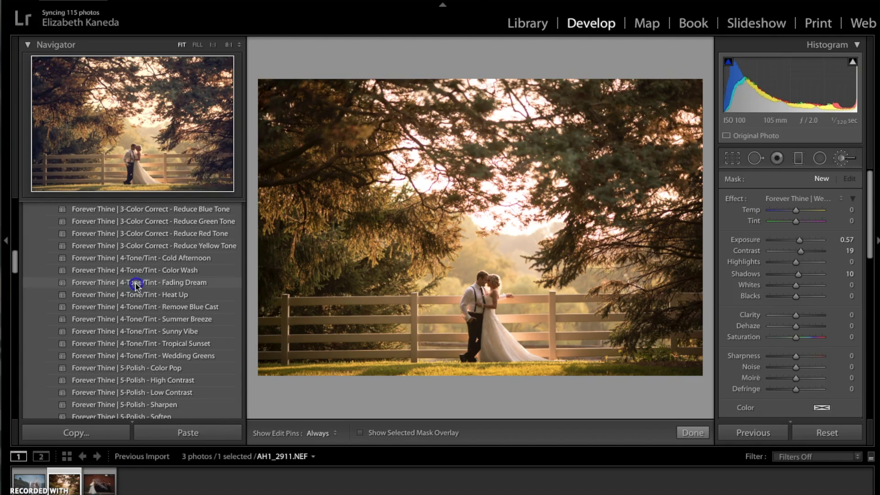
pyautogui.click(136, 285)
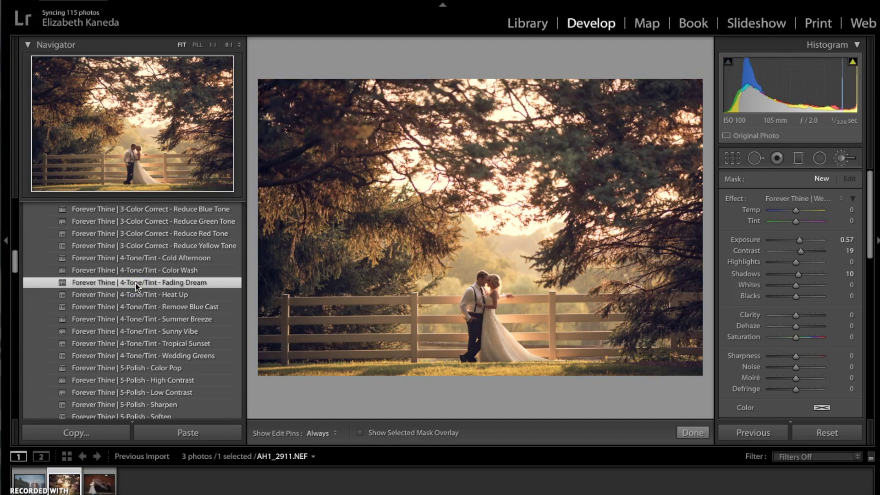
# Close the brush and enter Tint +45 and Clarity +40 in the Basic panel.
pyautogui.click(842, 159)
pyautogui.click(857, 179)
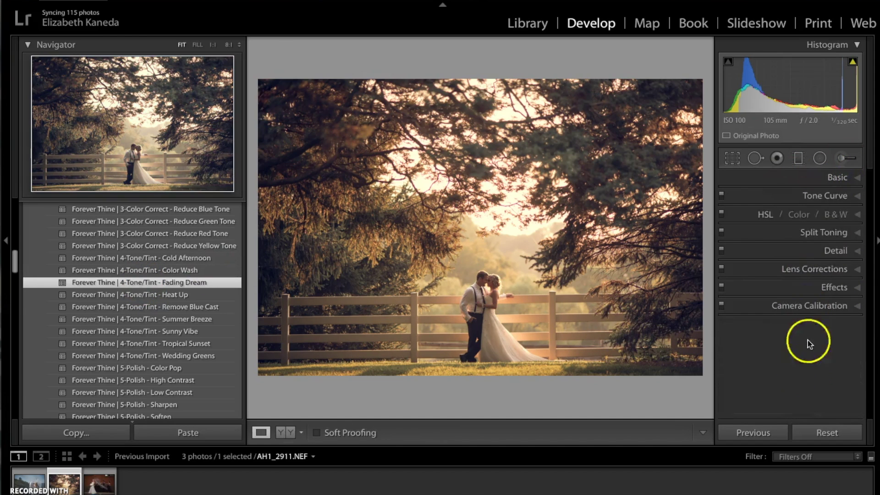
pyautogui.click(842, 179)
pyautogui.click(848, 245)
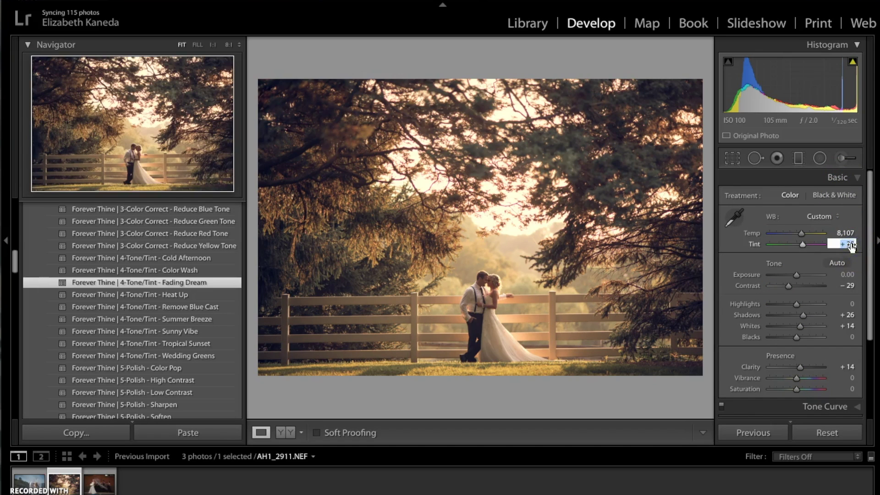
pyautogui.press('Return')
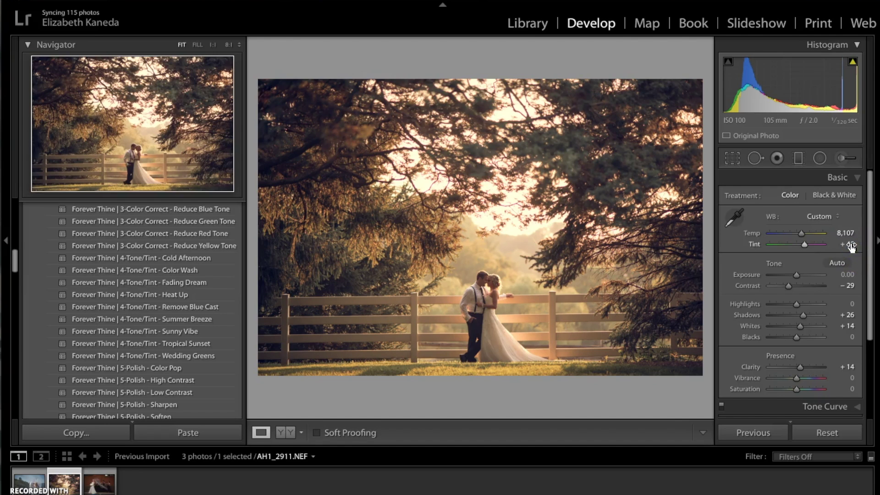
pyautogui.click(835, 304)
pyautogui.scroll(-1, 835, 305)
pyautogui.click(845, 361)
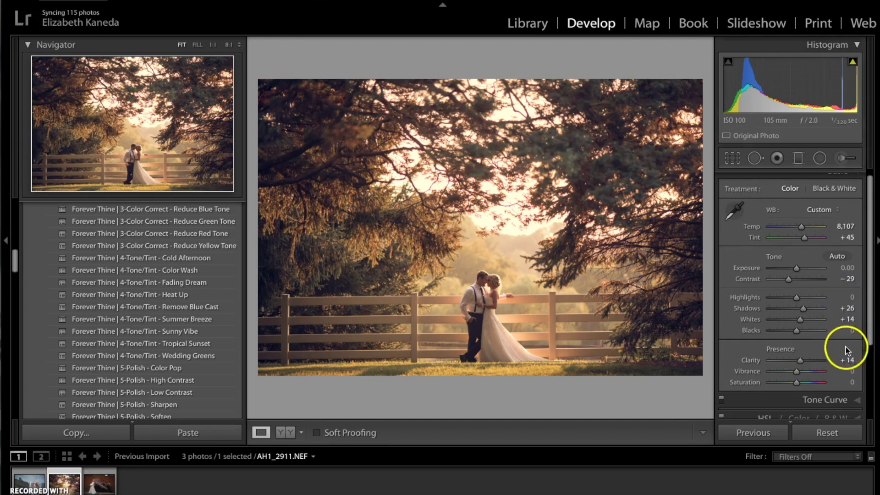
pyautogui.write('40')
pyautogui.press('Return')
pyautogui.click(861, 336)
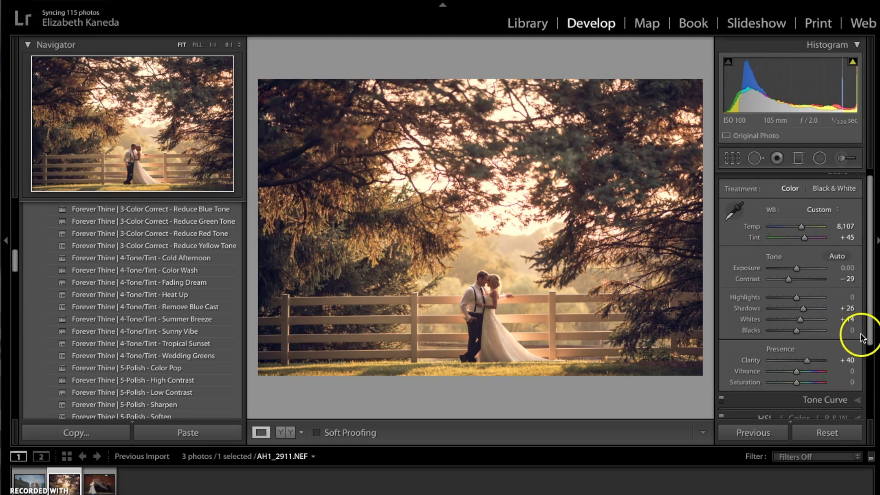
# Paint a Wedding - Fix Underexpose brush adjustment over the groom.
pyautogui.click(842, 159)
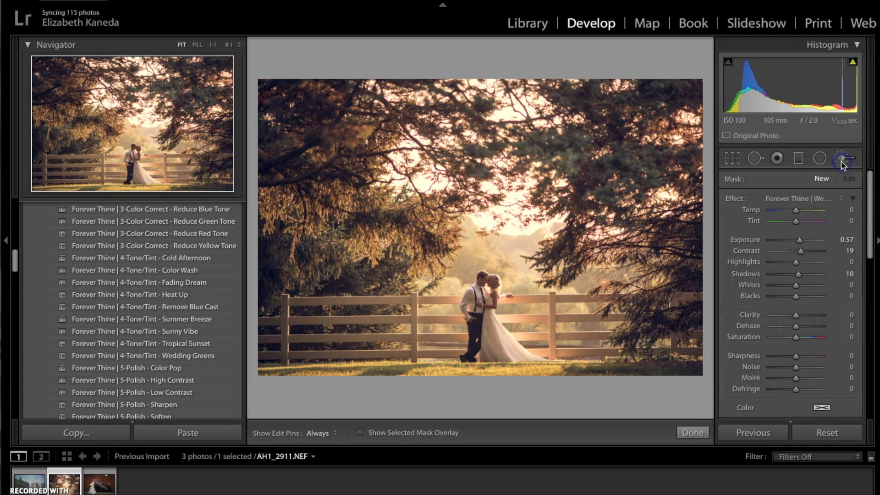
pyautogui.click(816, 199)
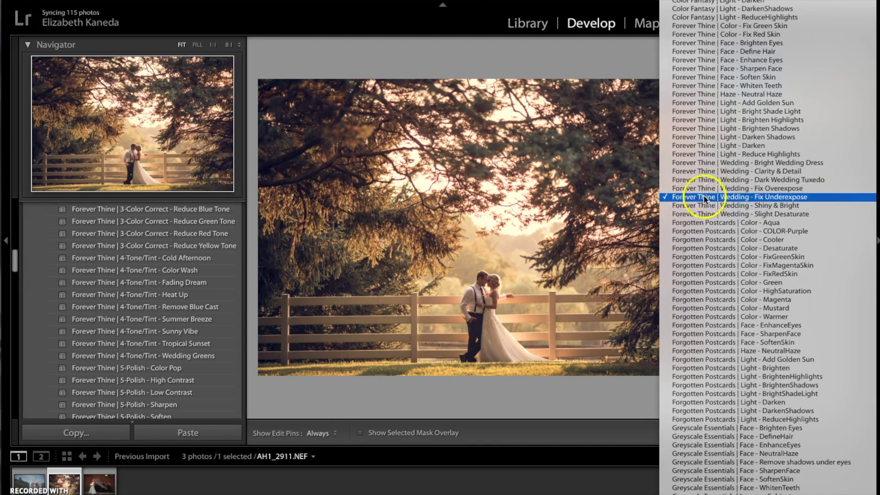
pyautogui.click(759, 197)
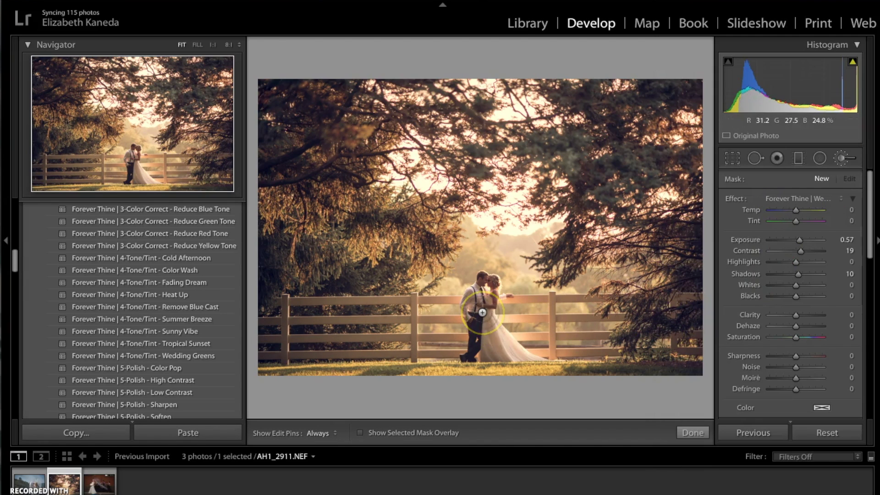
pyautogui.moveTo(464, 306)
pyautogui.mouseDown()
pyautogui.moveTo(474, 336)
pyautogui.moveTo(503, 346)
pyautogui.moveTo(495, 279)
pyautogui.moveTo(478, 273)
pyautogui.moveTo(497, 353)
pyautogui.moveTo(539, 353)
pyautogui.mouseUp()
# Add a second Fix Underexpose mask on the bride's dress, then compare with the original.
pyautogui.click(821, 179)
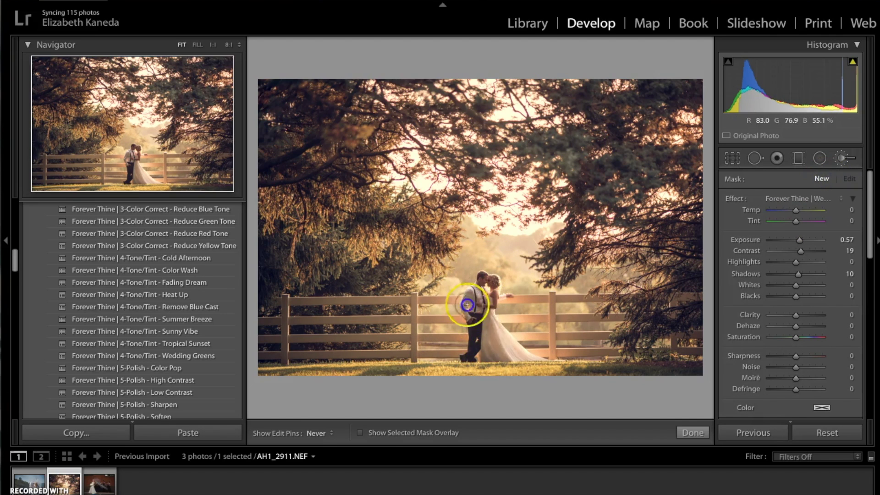
pyautogui.click(508, 318)
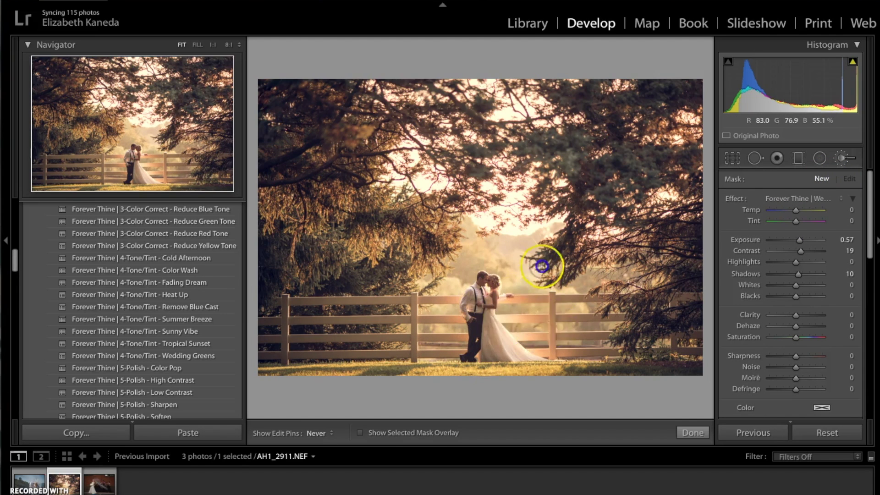
pyautogui.click(842, 160)
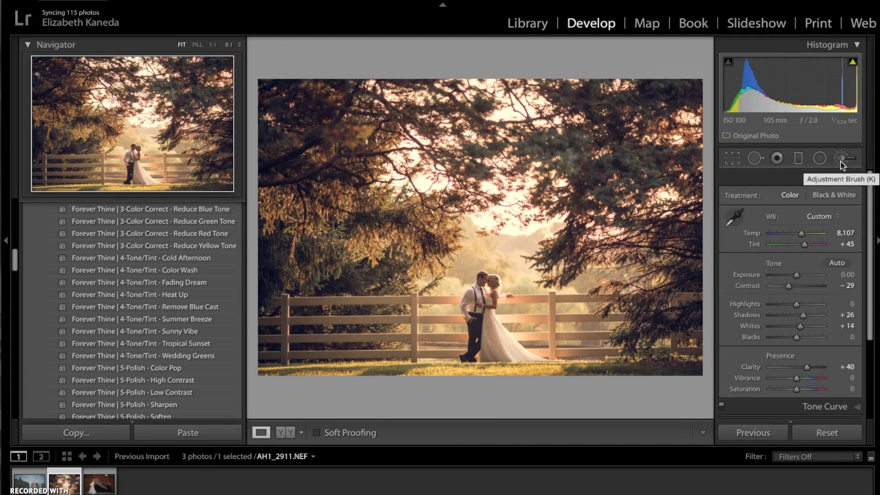
pyautogui.press('\\')
pyautogui.press('\\')
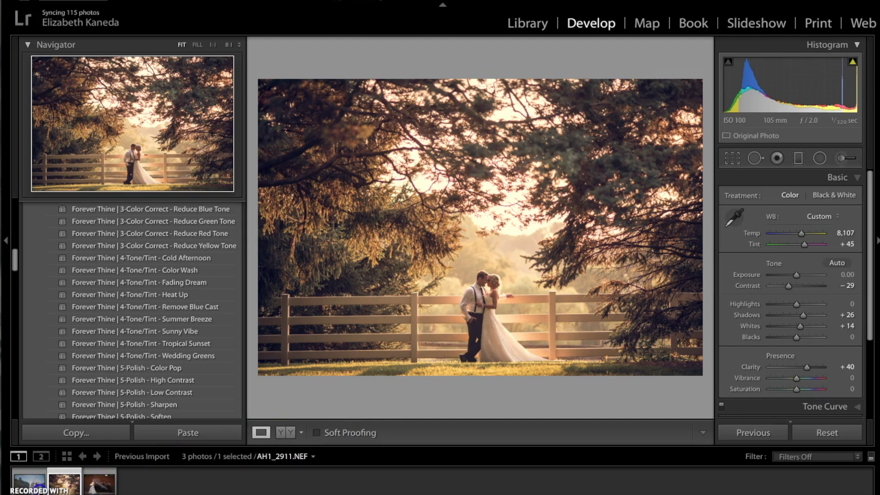
# Open TH2_4140.NEF and apply the Forever Thine 11-Wedding Black&White - Ivory preset.
pyautogui.click(29, 481)
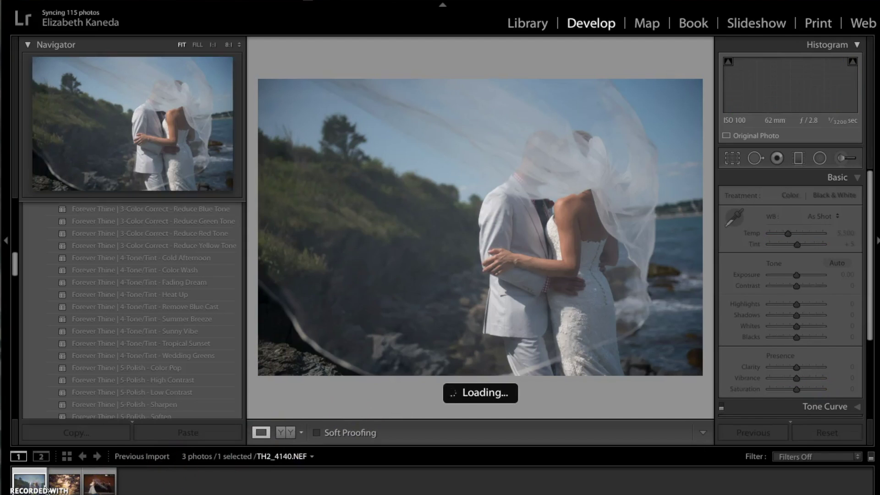
pyautogui.scroll(-10, 182, 377)
pyautogui.scroll(-3, 183, 377)
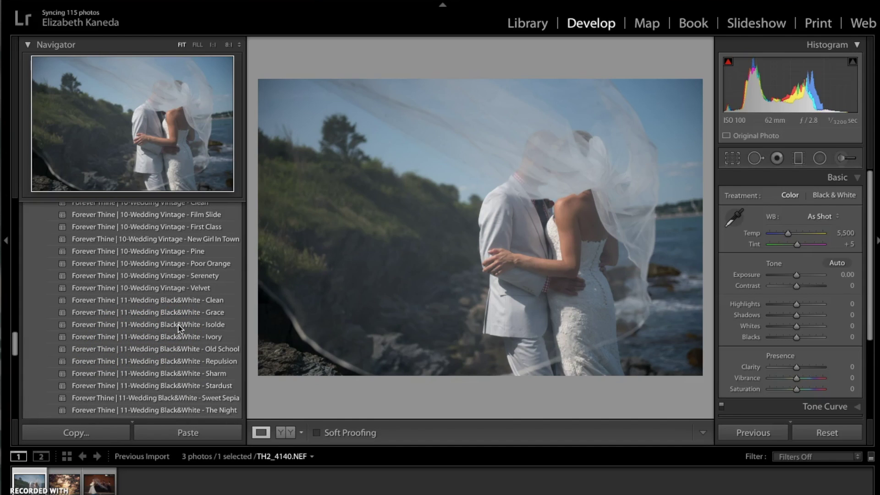
pyautogui.click(231, 324)
pyautogui.click(216, 338)
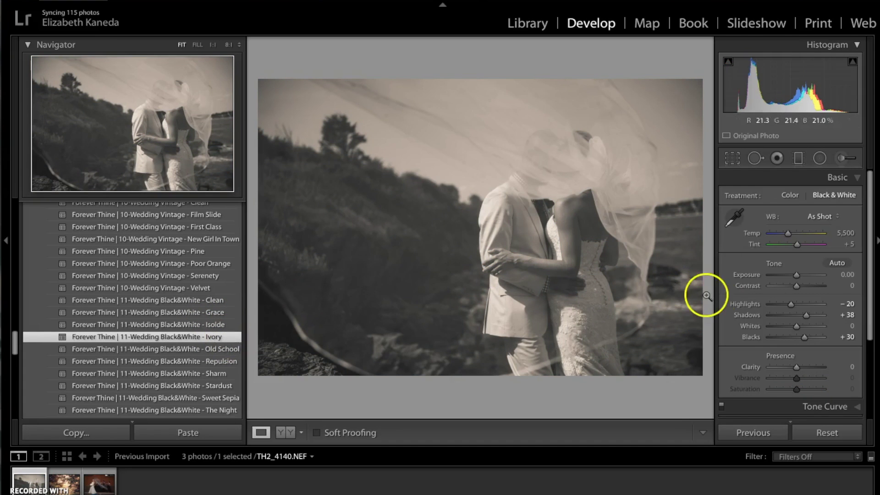
# Raise the veil photo's Whites to +31.
pyautogui.click(851, 326)
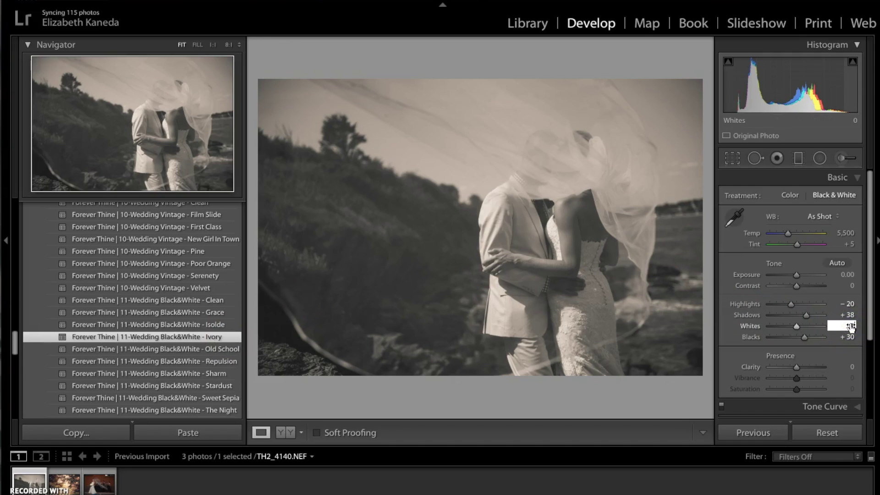
pyautogui.write('31')
pyautogui.press('Return')
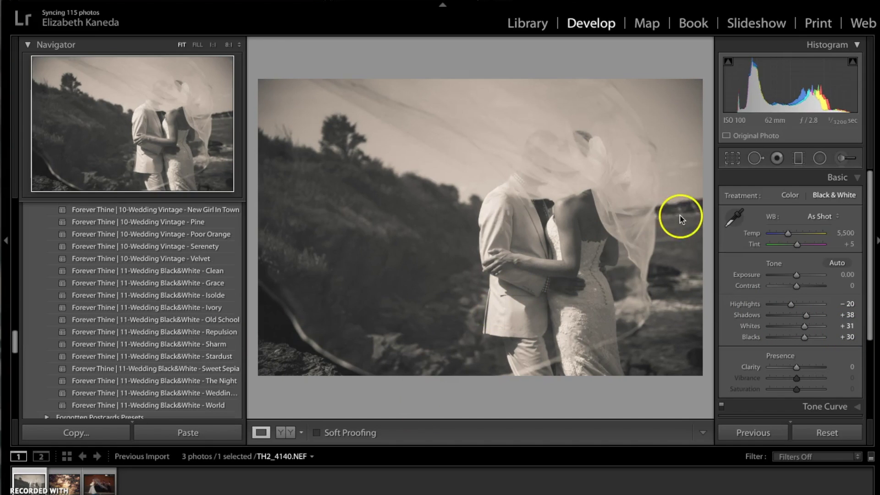
# Paint a Wedding - Shiny & Bright brush mask (Shadows 48, Whites 17) across the couple.
pyautogui.click(844, 159)
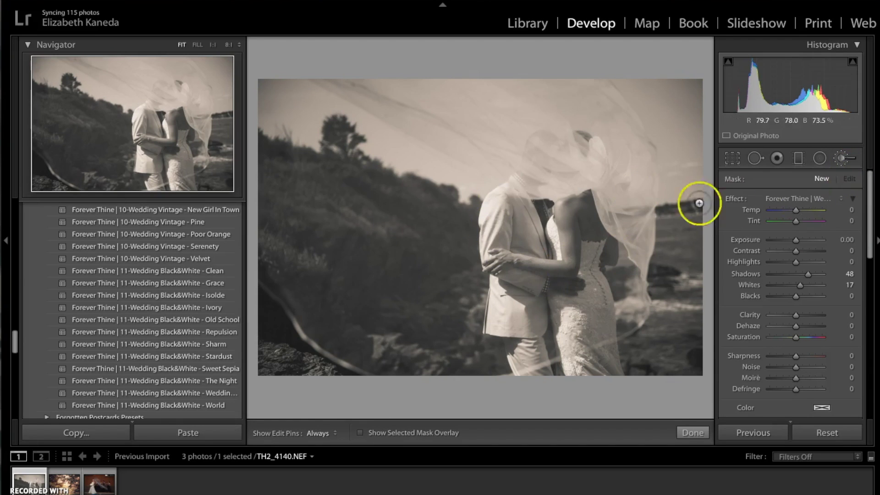
pyautogui.click(785, 198)
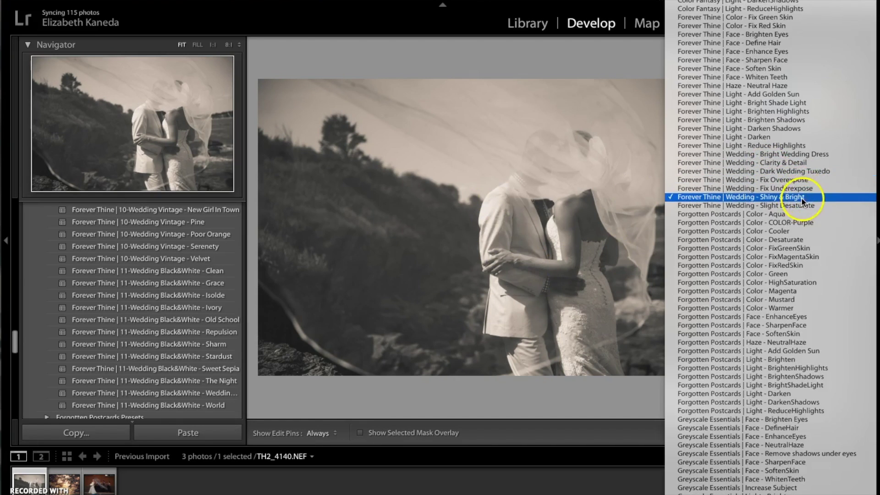
pyautogui.click(802, 198)
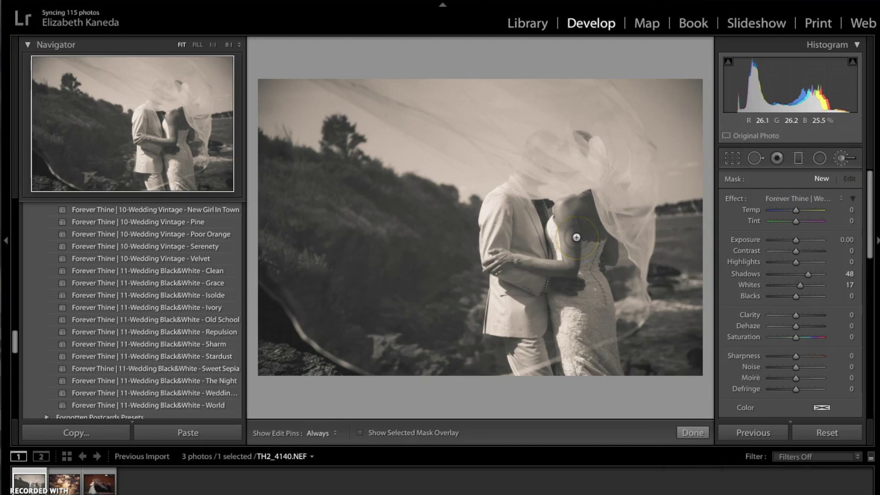
pyautogui.moveTo(585, 174)
pyautogui.mouseDown()
pyautogui.moveTo(531, 176)
pyautogui.moveTo(526, 164)
pyautogui.moveTo(501, 178)
pyautogui.moveTo(506, 203)
pyautogui.moveTo(532, 217)
pyautogui.moveTo(510, 333)
pyautogui.moveTo(533, 309)
pyautogui.moveTo(593, 295)
pyautogui.moveTo(604, 344)
pyautogui.moveTo(585, 308)
pyautogui.moveTo(587, 278)
pyautogui.moveTo(568, 215)
pyautogui.moveTo(581, 188)
pyautogui.moveTo(611, 182)
pyautogui.moveTo(577, 156)
pyautogui.moveTo(535, 162)
pyautogui.moveTo(523, 266)
pyautogui.moveTo(527, 372)
pyautogui.moveTo(480, 248)
pyautogui.moveTo(522, 162)
pyautogui.moveTo(588, 190)
pyautogui.moveTo(603, 260)
pyautogui.moveTo(590, 326)
pyautogui.moveTo(571, 157)
pyautogui.moveTo(553, 152)
pyautogui.mouseUp()
# Add a new mask over the groom, the bride's head and veil, and the dress hem.
pyautogui.click(817, 177)
pyautogui.press('h')
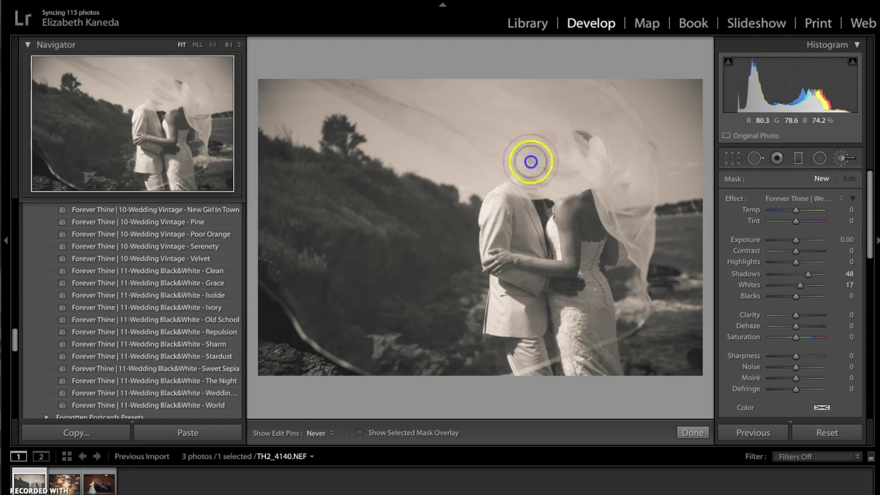
pyautogui.moveTo(520, 187)
pyautogui.mouseDown()
pyautogui.moveTo(513, 239)
pyautogui.moveTo(521, 248)
pyautogui.moveTo(556, 247)
pyautogui.moveTo(525, 301)
pyautogui.moveTo(514, 298)
pyautogui.moveTo(538, 318)
pyautogui.mouseUp()
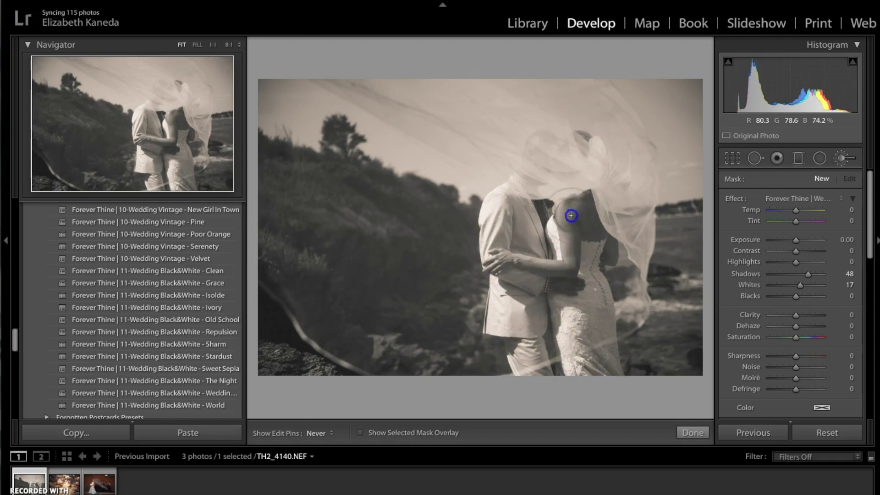
pyautogui.click(583, 160)
pyautogui.moveTo(583, 160)
pyautogui.mouseDown()
pyautogui.moveTo(572, 144)
pyautogui.moveTo(604, 191)
pyautogui.mouseUp()
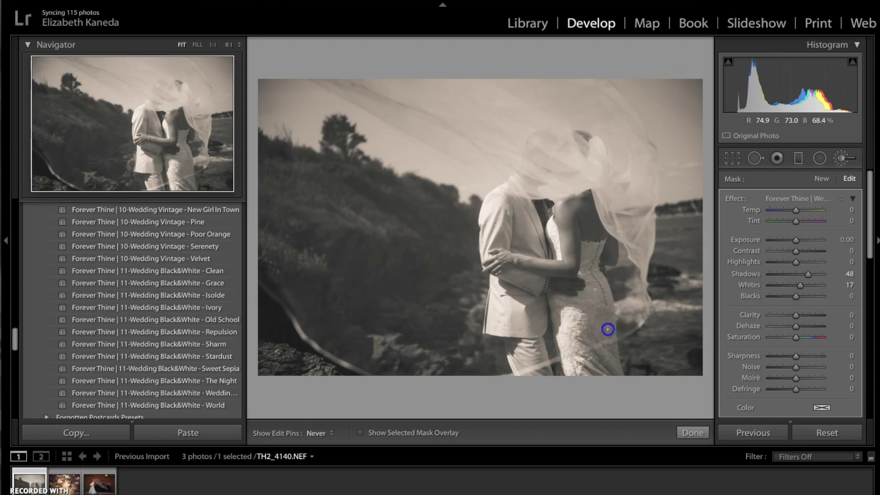
pyautogui.moveTo(555, 363)
pyautogui.mouseDown()
pyautogui.moveTo(561, 344)
pyautogui.moveTo(541, 364)
pyautogui.moveTo(524, 359)
pyautogui.moveTo(531, 339)
pyautogui.mouseUp()
pyautogui.press('h')
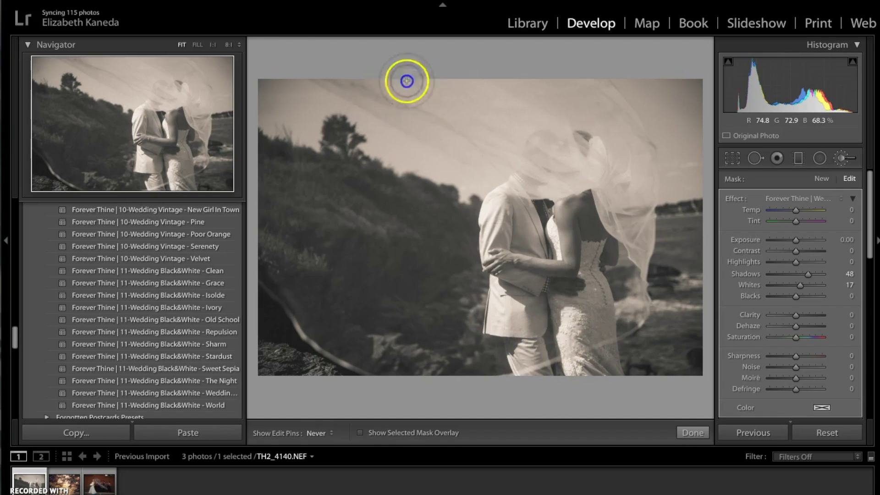
# Paint a third brightening mask over the bride's dress.
pyautogui.press('h')
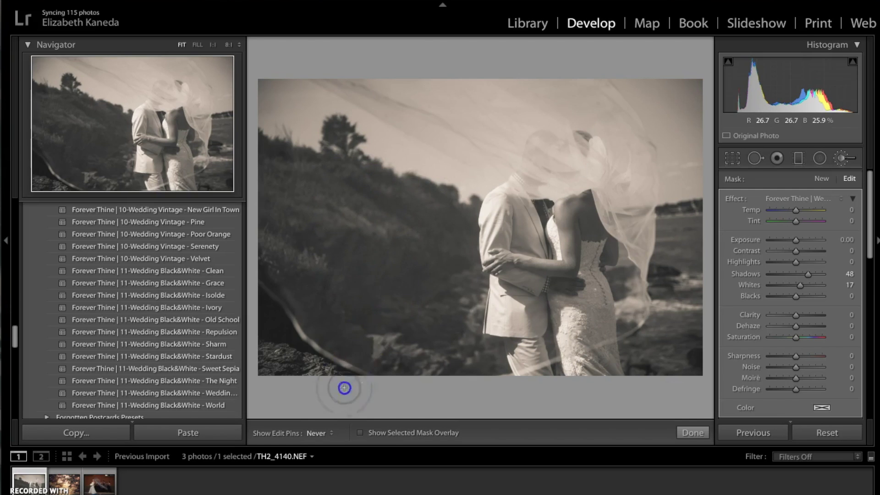
pyautogui.click(823, 179)
pyautogui.moveTo(599, 324)
pyautogui.mouseDown()
pyautogui.moveTo(599, 278)
pyautogui.moveTo(562, 231)
pyautogui.moveTo(557, 146)
pyautogui.moveTo(530, 181)
pyautogui.moveTo(512, 246)
pyautogui.moveTo(527, 316)
pyautogui.moveTo(615, 225)
pyautogui.mouseUp()
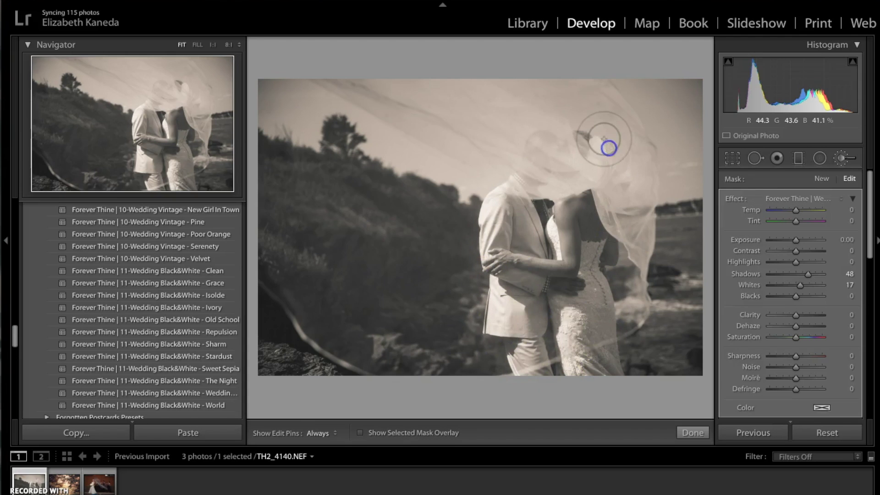
pyautogui.press('h')
pyautogui.click(849, 178)
# Start a new brush mask using the Forever Thine Wedding Clarity & Detail effect.
pyautogui.click(844, 159)
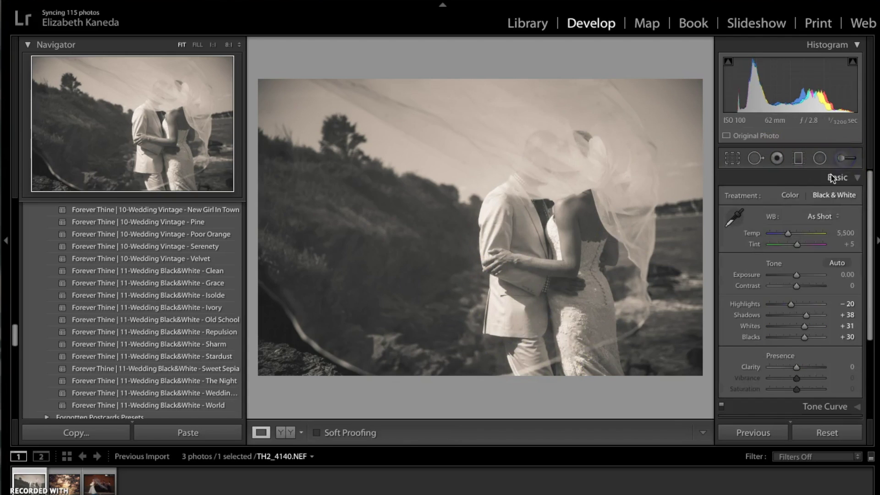
pyautogui.click(844, 158)
pyautogui.click(824, 179)
pyautogui.click(817, 198)
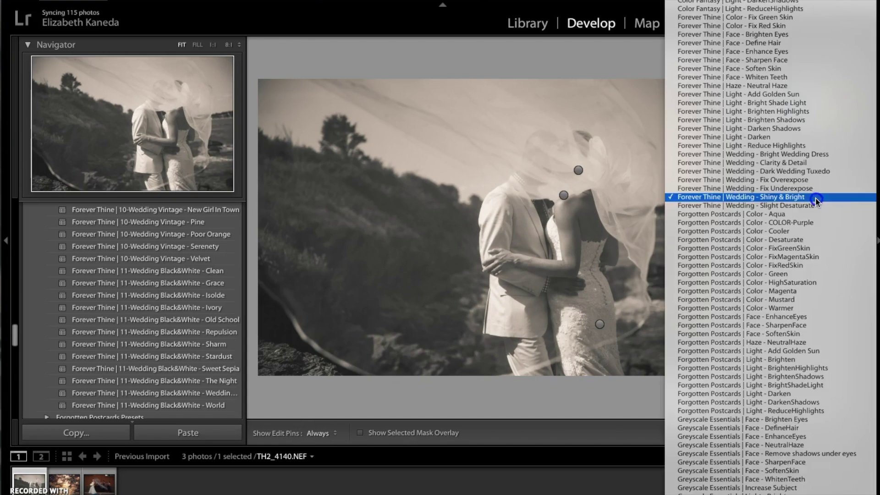
pyautogui.click(812, 191)
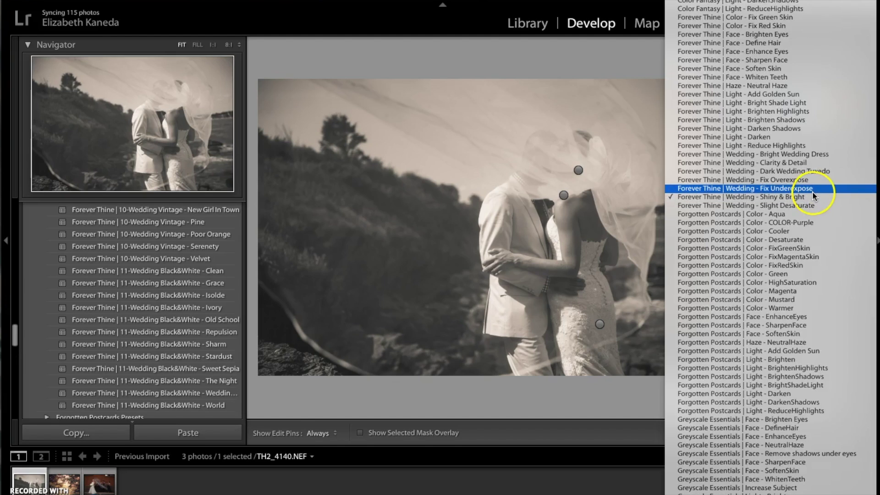
pyautogui.click(798, 163)
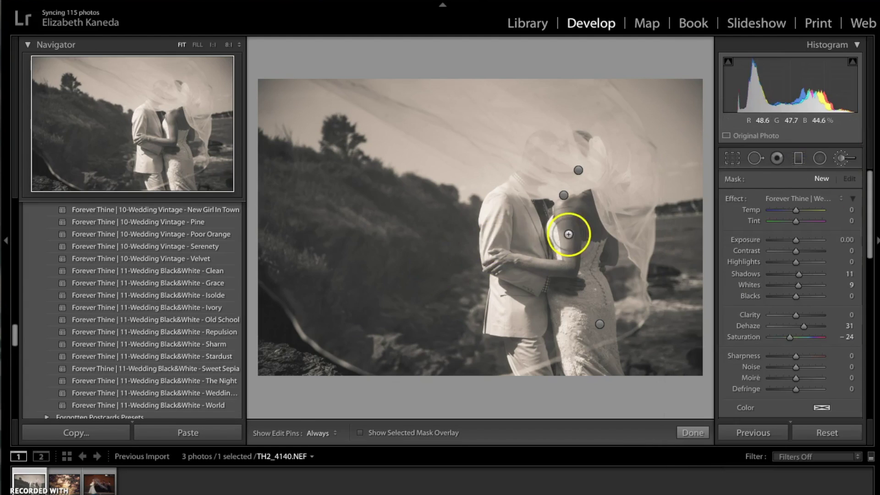
# Paint Clarity & Detail over the groom, the bride's shoulder, the veil and the dress.
pyautogui.click(528, 244)
pyautogui.moveTo(524, 208)
pyautogui.mouseDown()
pyautogui.moveTo(548, 264)
pyautogui.moveTo(512, 304)
pyautogui.moveTo(531, 335)
pyautogui.mouseUp()
pyautogui.moveTo(564, 247)
pyautogui.mouseDown()
pyautogui.moveTo(594, 208)
pyautogui.moveTo(571, 216)
pyautogui.moveTo(578, 228)
pyautogui.moveTo(568, 256)
pyautogui.mouseUp()
pyautogui.moveTo(532, 182)
pyautogui.mouseDown()
pyautogui.moveTo(541, 135)
pyautogui.moveTo(602, 149)
pyautogui.moveTo(573, 167)
pyautogui.moveTo(547, 151)
pyautogui.moveTo(620, 215)
pyautogui.moveTo(591, 145)
pyautogui.mouseUp()
pyautogui.moveTo(589, 291); pyautogui.dragTo(568, 335)
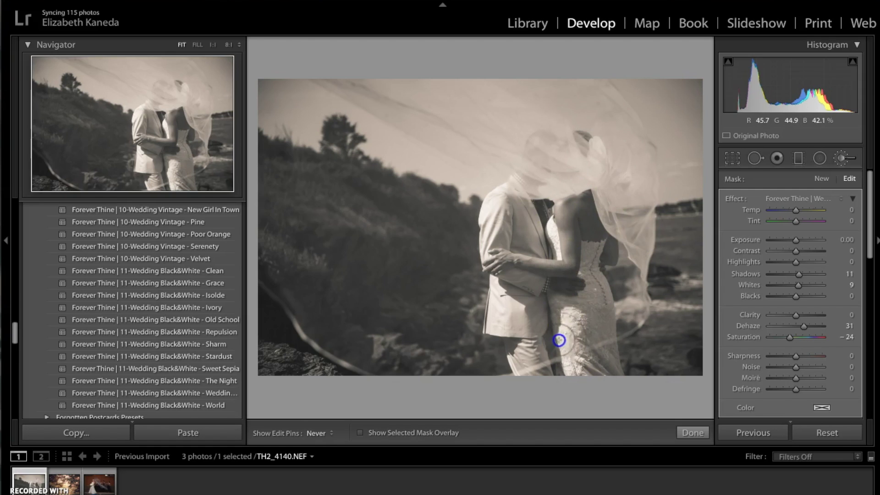
pyautogui.moveTo(503, 287)
pyautogui.mouseDown()
pyautogui.moveTo(538, 285)
pyautogui.moveTo(580, 250)
pyautogui.moveTo(601, 277)
pyautogui.moveTo(570, 357)
pyautogui.mouseUp()
pyautogui.moveTo(503, 291)
pyautogui.mouseDown()
pyautogui.moveTo(496, 247)
pyautogui.moveTo(547, 191)
pyautogui.moveTo(542, 126)
pyautogui.moveTo(550, 150)
pyautogui.moveTo(498, 251)
pyautogui.moveTo(523, 348)
pyautogui.moveTo(501, 360)
pyautogui.mouseUp()
# Brush once more over the veil and bride, then view the unedited original.
pyautogui.press('h')
pyautogui.moveTo(536, 139)
pyautogui.mouseDown()
pyautogui.moveTo(577, 134)
pyautogui.moveTo(631, 222)
pyautogui.moveTo(614, 310)
pyautogui.moveTo(579, 370)
pyautogui.mouseUp()
pyautogui.press('h')
pyautogui.press('\\')
# Toggle repeatedly between the edited sepia veil photo and its colour original.
pyautogui.click(839, 157)
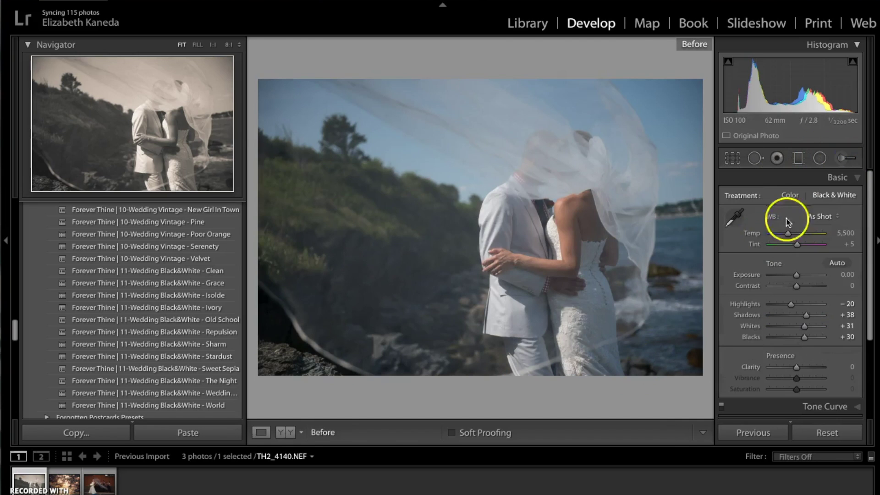
pyautogui.press('\\')
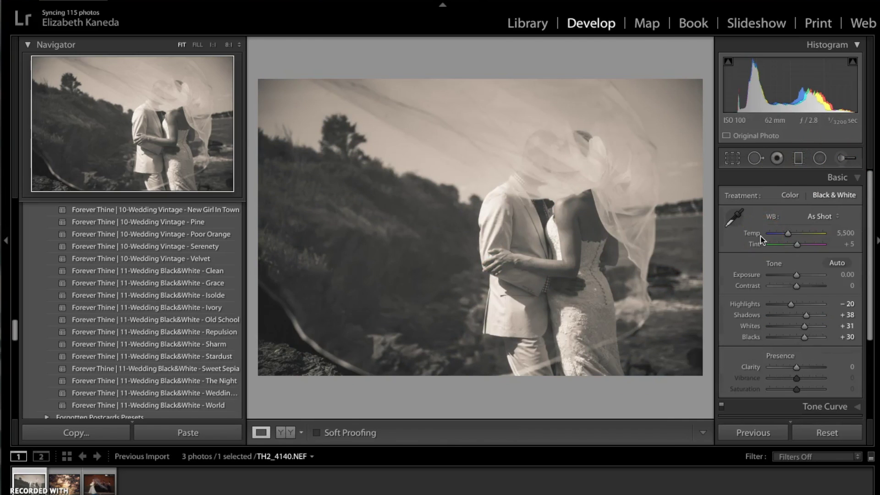
pyautogui.press('\\')
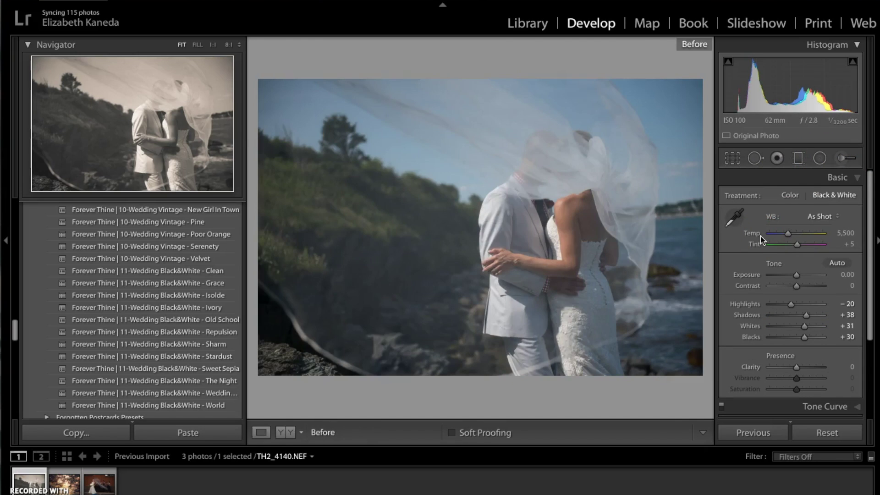
pyautogui.press('\\')
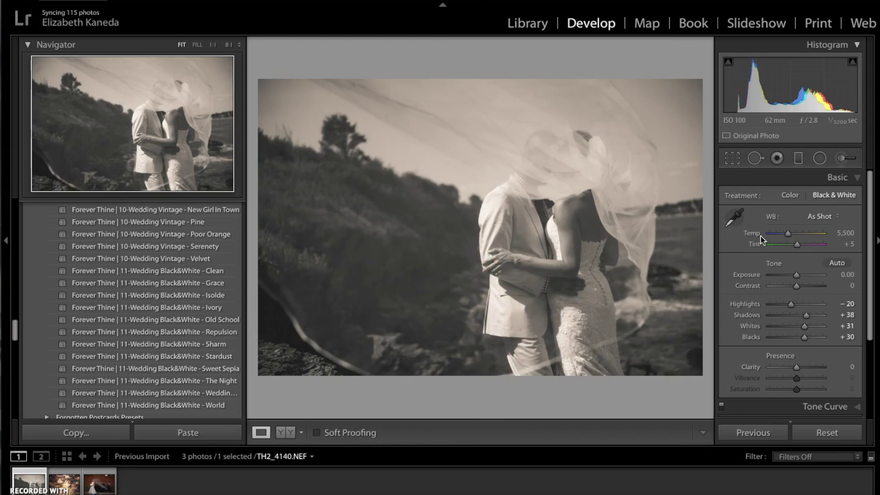
pyautogui.press('\\')
pyautogui.press('\\')
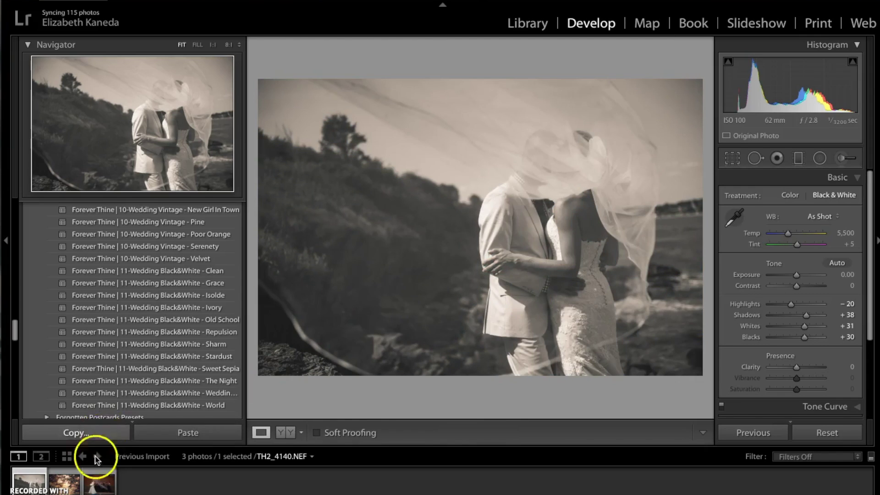
# Compare the fence photo before/after side by side, then open TH2_6249.NEF in Loupe view.
pyautogui.click(65, 482)
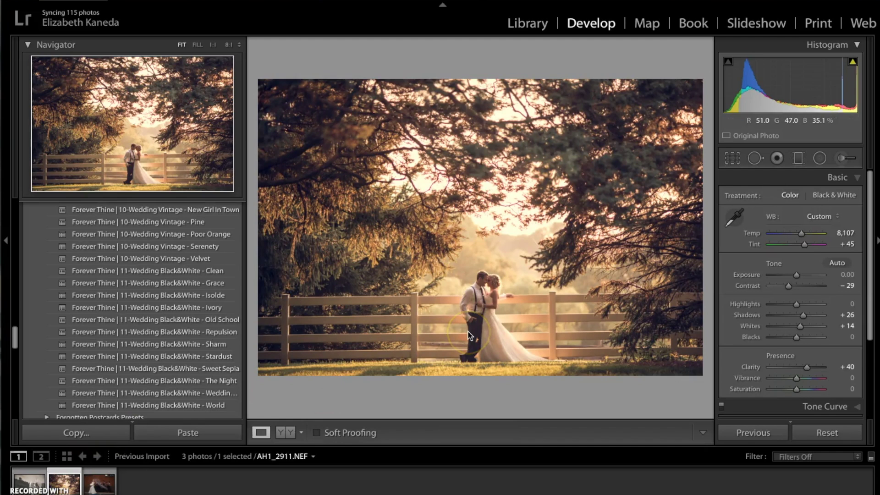
pyautogui.click(285, 432)
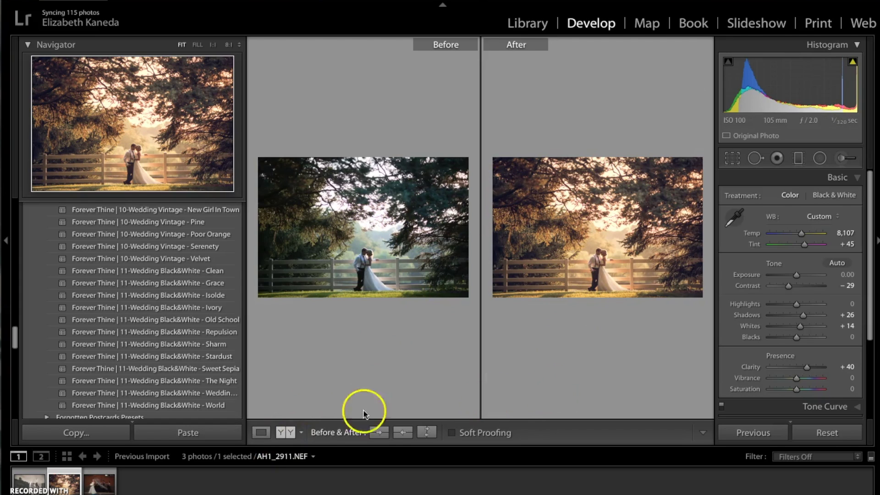
pyautogui.click(113, 486)
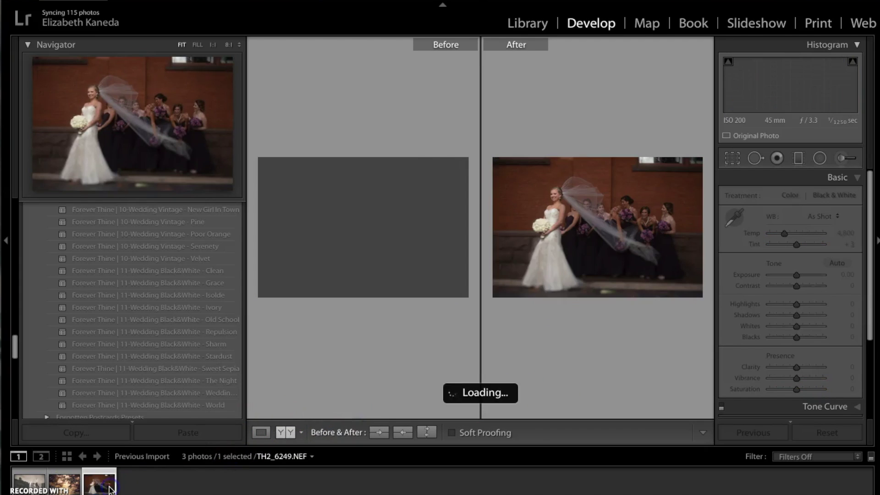
pyautogui.click(263, 434)
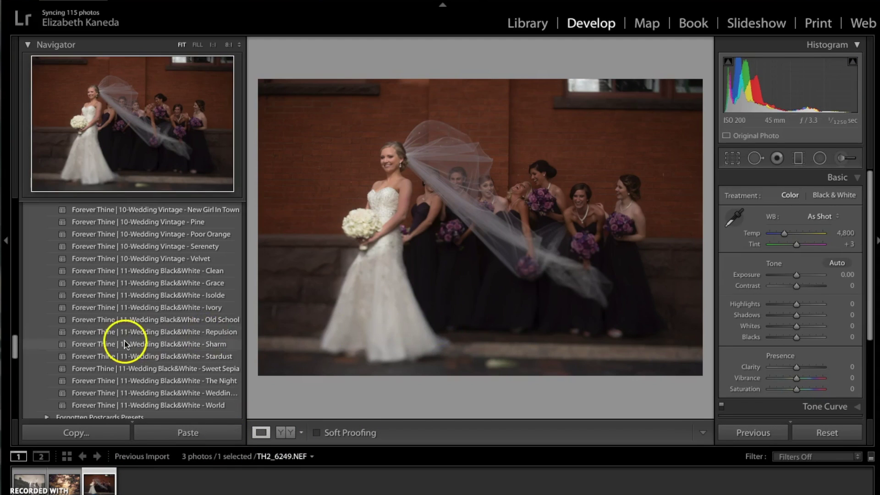
# Apply Forever Thine 7-Wedding Film - Breakfast at Tiffany's to TH2_6249.NEF and check the original.
pyautogui.scroll(2, 118, 338)
pyautogui.scroll(10, 192, 288)
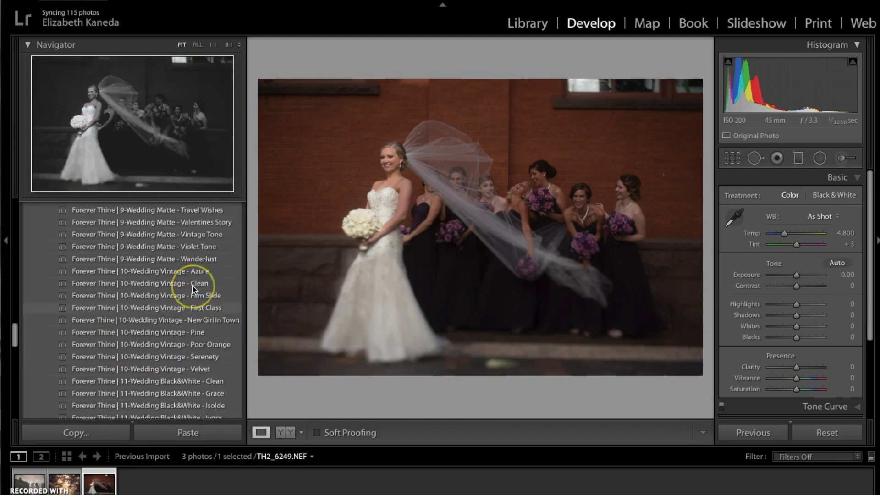
pyautogui.scroll(13, 193, 288)
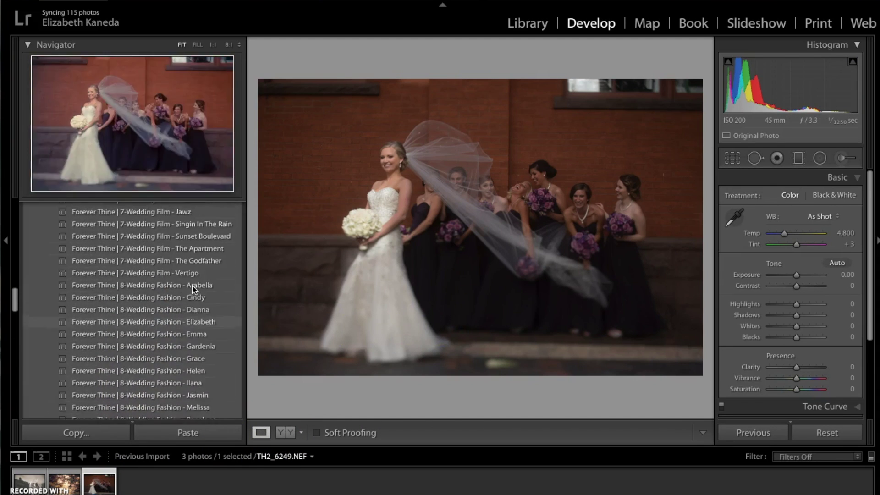
pyautogui.scroll(4, 193, 289)
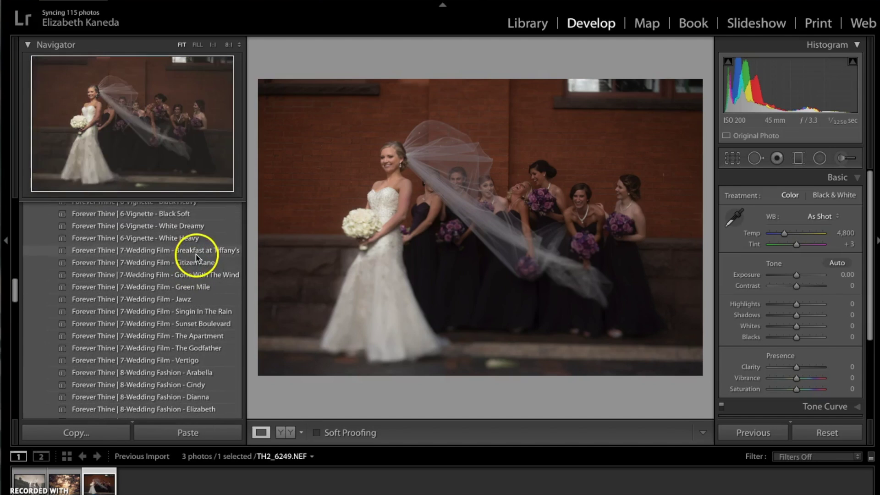
pyautogui.click(196, 254)
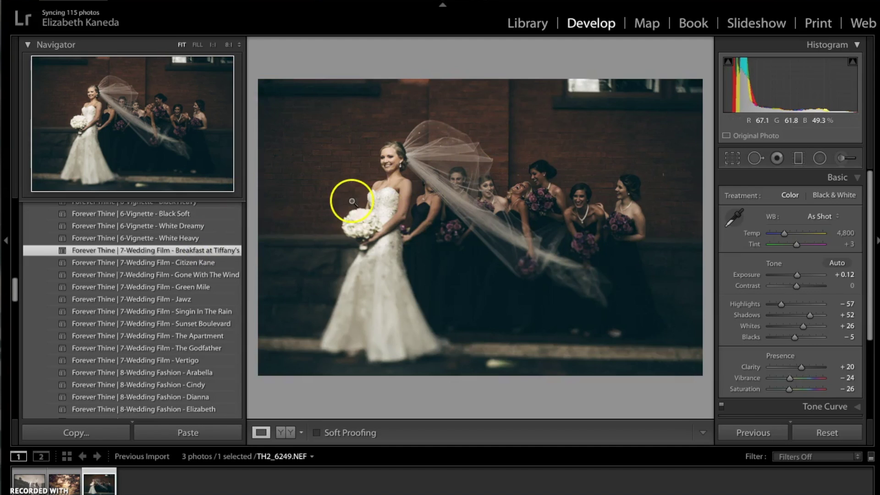
pyautogui.press('\\')
pyautogui.press('\\')
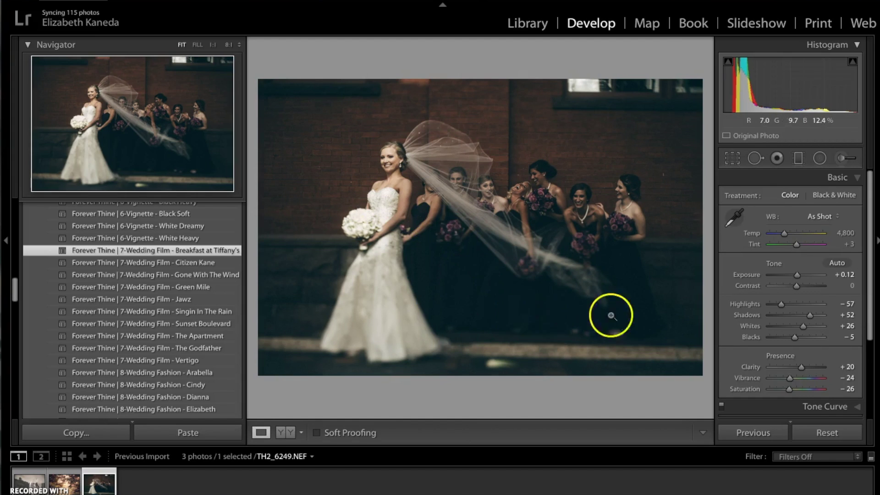
# Heal the bright spot from clean ground and paint a heal stroke along the pavement streak.
pyautogui.click(755, 158)
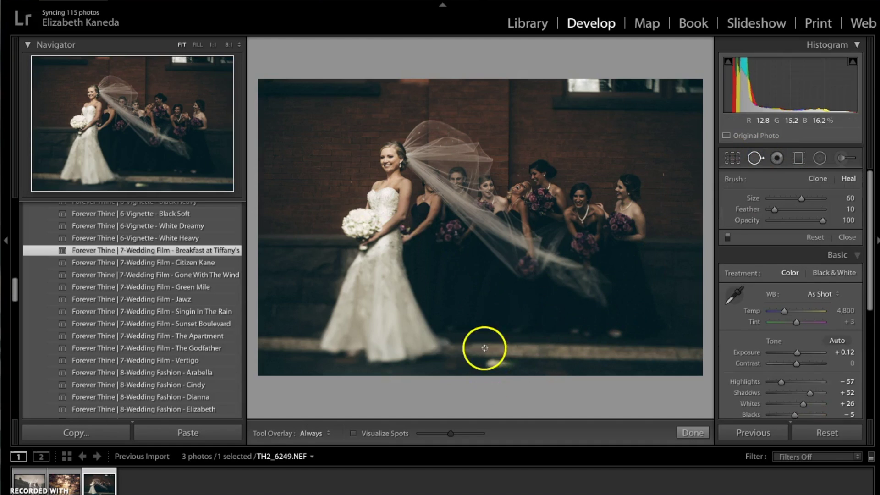
pyautogui.press('\\')
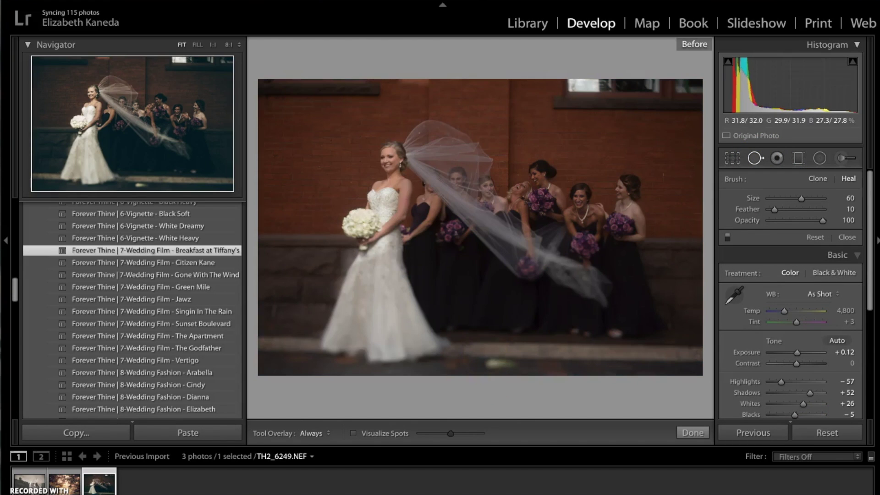
pyautogui.press('\\')
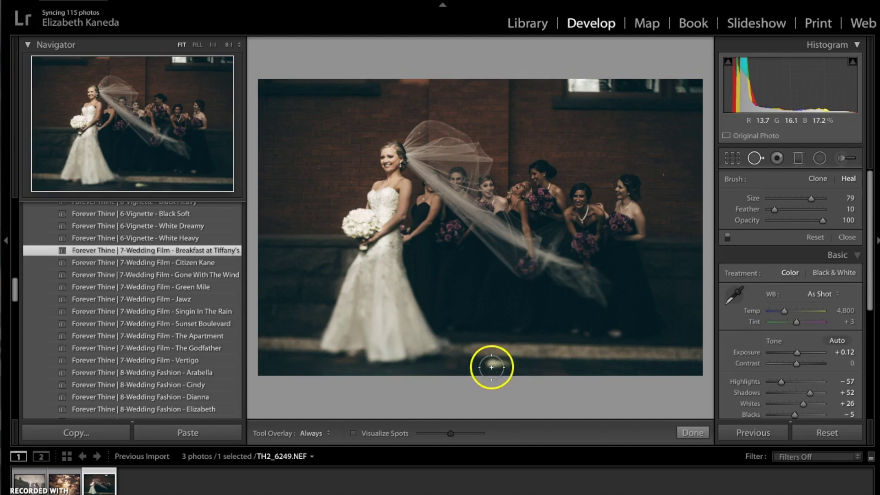
pyautogui.click(490, 365)
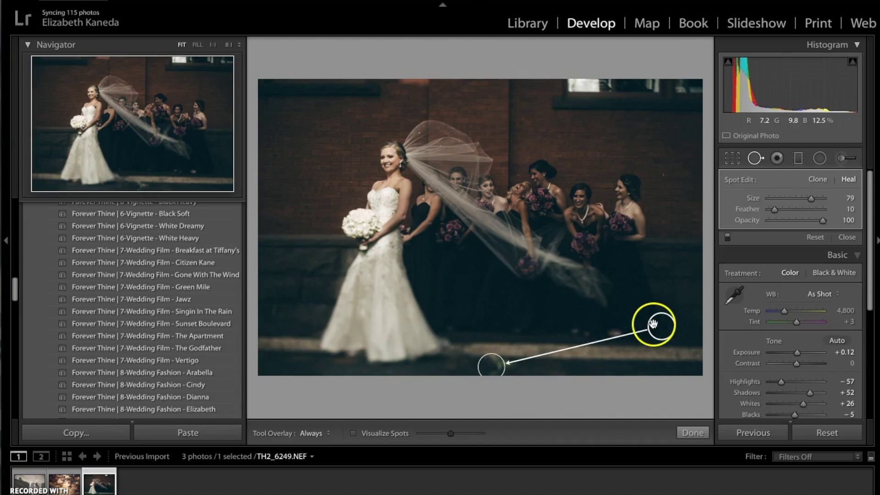
pyautogui.moveTo(654, 336)
pyautogui.mouseDown()
pyautogui.moveTo(373, 420)
pyautogui.moveTo(459, 381)
pyautogui.mouseUp()
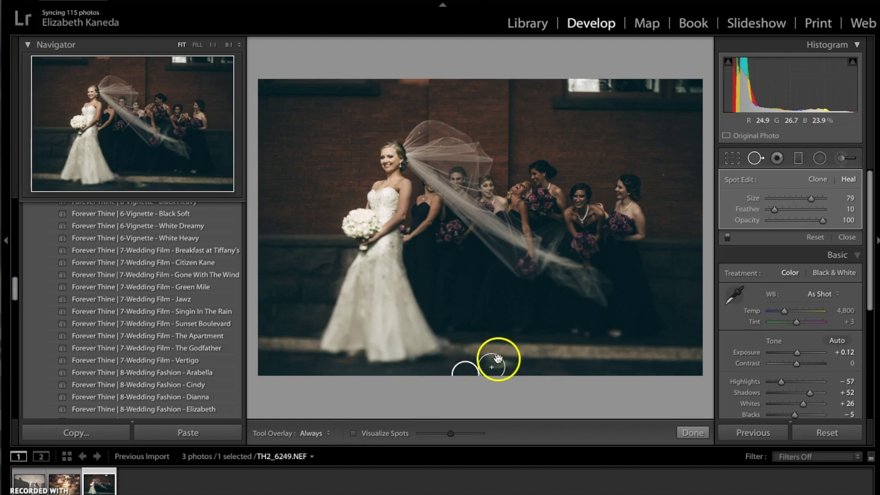
pyautogui.moveTo(496, 358); pyautogui.dragTo(466, 366)
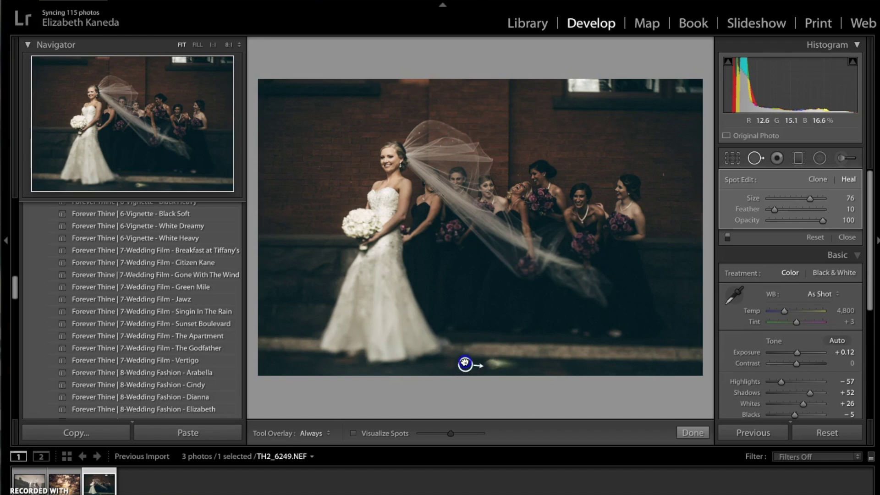
pyautogui.click(465, 363)
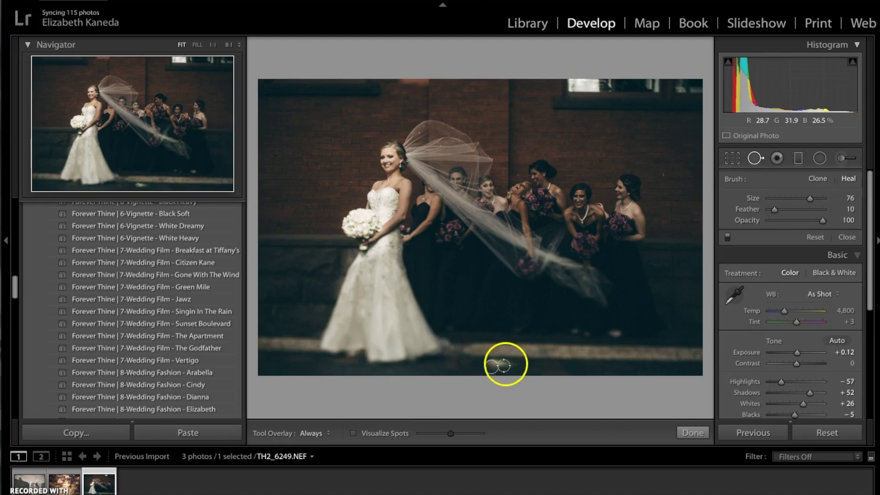
pyautogui.moveTo(481, 362); pyautogui.dragTo(513, 365)
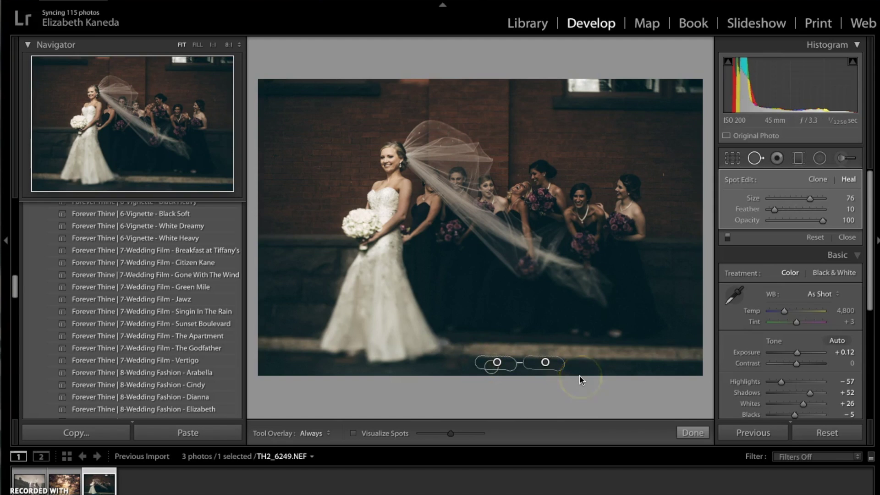
pyautogui.press('Return')
pyautogui.click(753, 156)
# Delete the existing brush mask from the bridesmaids photo.
pyautogui.press('k')
pyautogui.click(635, 402)
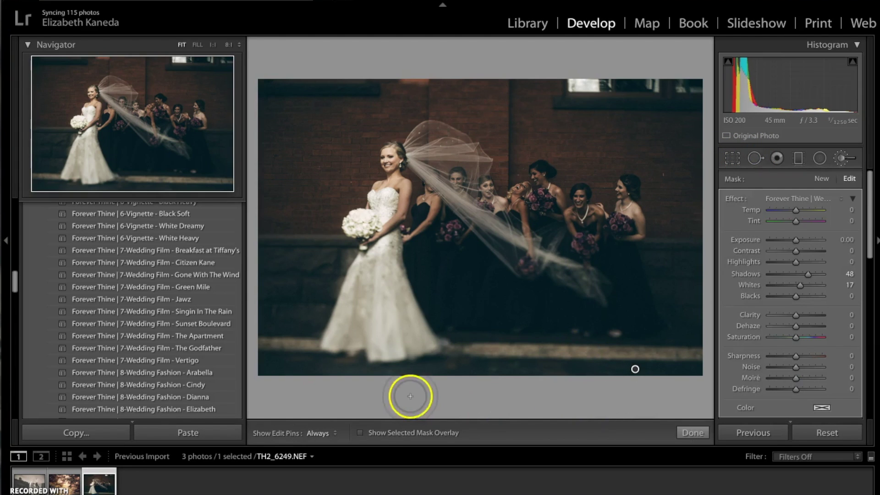
pyautogui.click(635, 370)
pyautogui.press('Delete')
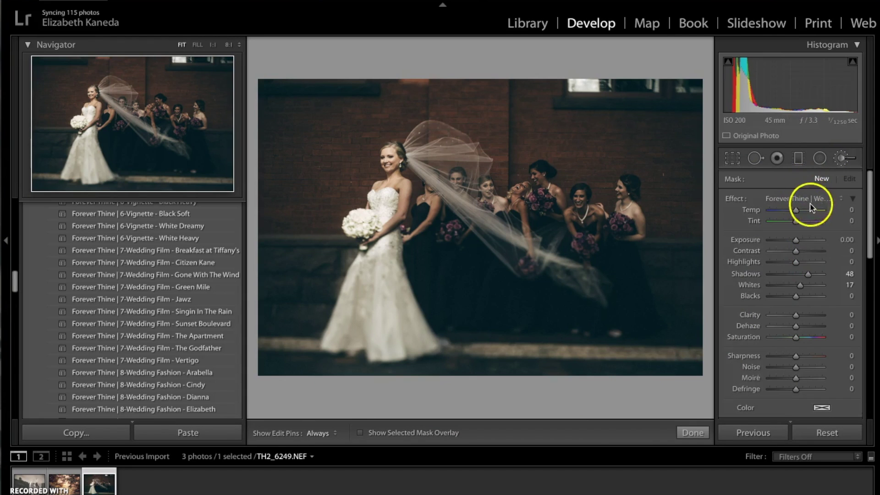
# Paint a Forever Thine Wedding - Shiny & Bright mask over the bride's dress and veil.
pyautogui.click(810, 199)
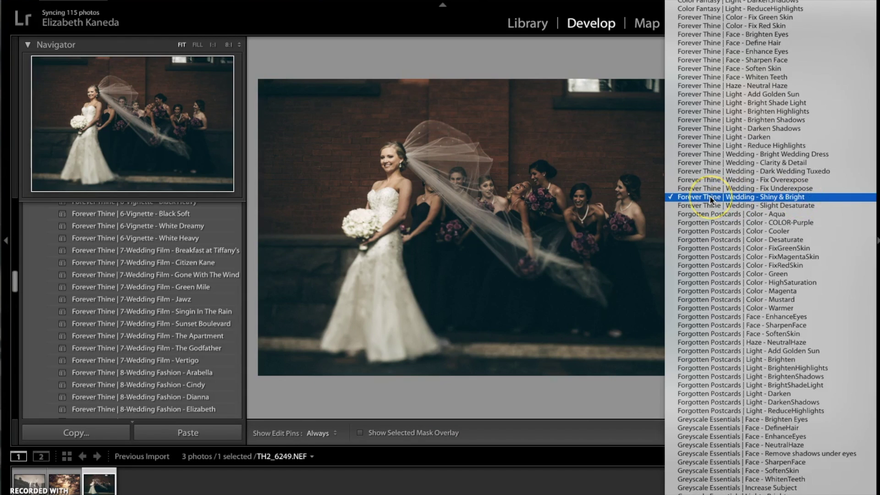
pyautogui.click(795, 200)
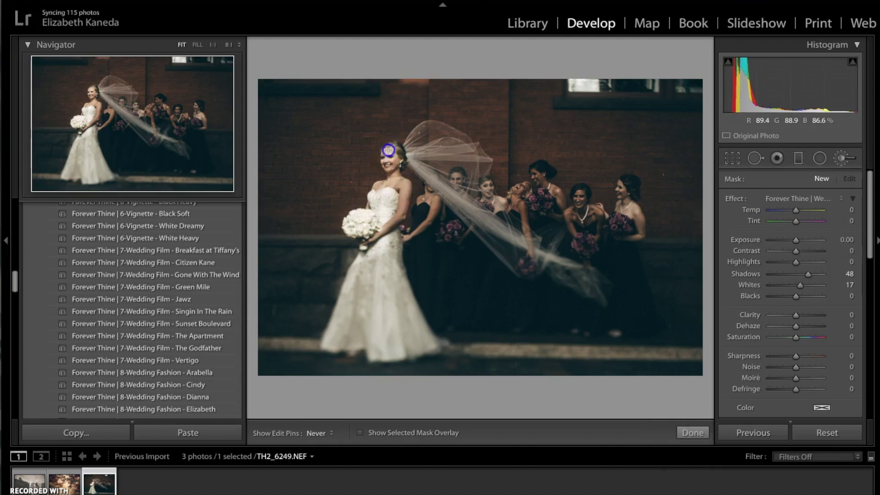
pyautogui.moveTo(385, 184)
pyautogui.mouseDown()
pyautogui.moveTo(393, 274)
pyautogui.moveTo(380, 327)
pyautogui.moveTo(420, 336)
pyautogui.moveTo(383, 248)
pyautogui.mouseUp()
pyautogui.click(415, 152)
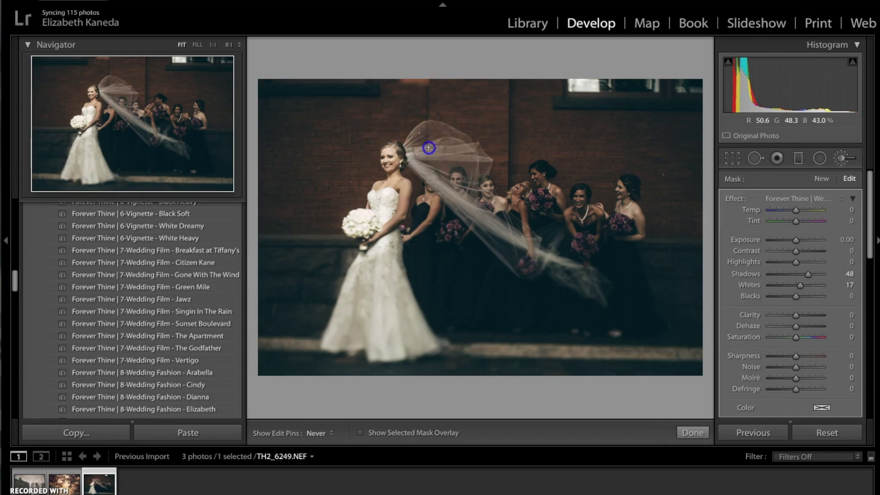
pyautogui.moveTo(374, 208)
pyautogui.mouseDown()
pyautogui.moveTo(335, 268)
pyautogui.moveTo(325, 345)
pyautogui.mouseUp()
pyautogui.click(823, 178)
# Paint the bride and bridesmaids with a Fix Underexpose brush and raise its Exposure to 0.95.
pyautogui.click(816, 198)
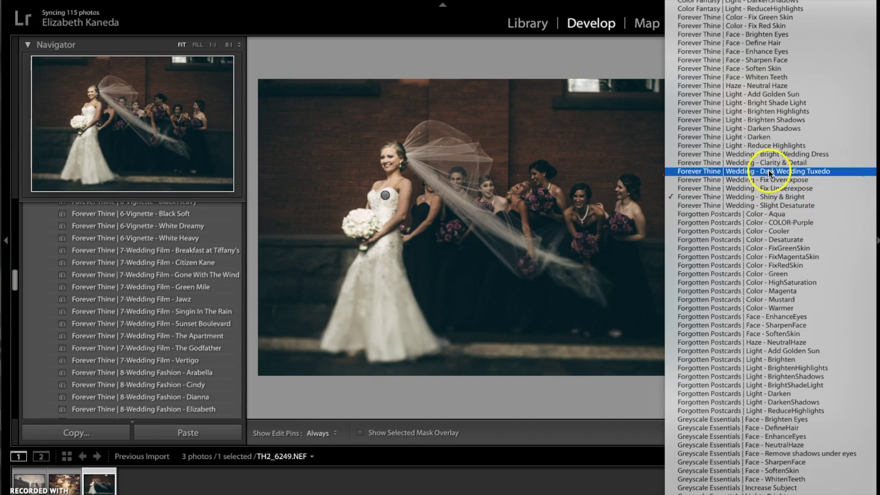
pyautogui.click(785, 188)
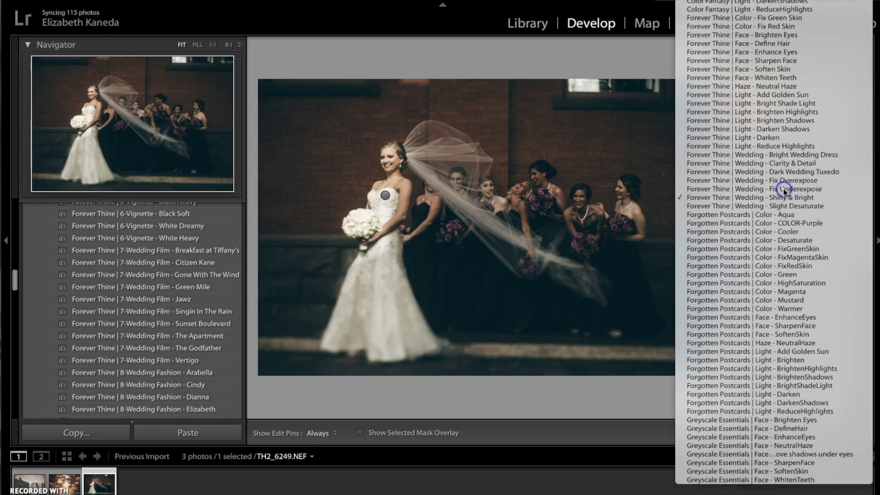
pyautogui.moveTo(401, 157)
pyautogui.mouseDown()
pyautogui.moveTo(381, 164)
pyautogui.moveTo(382, 243)
pyautogui.moveTo(364, 256)
pyautogui.moveTo(379, 328)
pyautogui.moveTo(374, 236)
pyautogui.moveTo(408, 271)
pyautogui.moveTo(391, 286)
pyautogui.mouseUp()
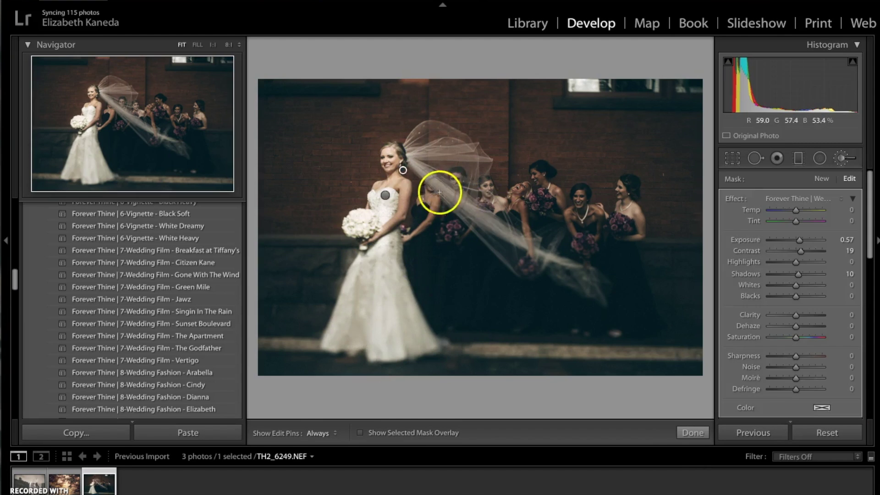
pyautogui.moveTo(429, 182)
pyautogui.mouseDown()
pyautogui.moveTo(439, 220)
pyautogui.moveTo(474, 182)
pyautogui.moveTo(479, 199)
pyautogui.moveTo(552, 210)
pyautogui.mouseUp()
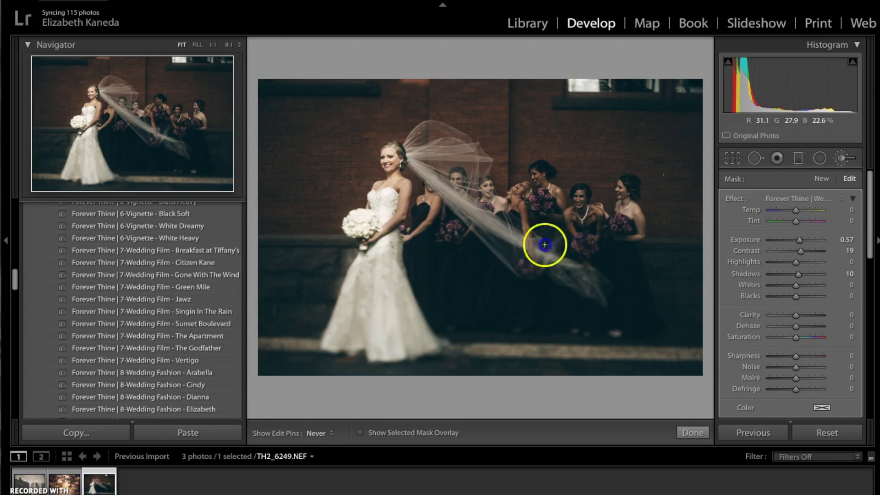
pyautogui.moveTo(555, 247); pyautogui.dragTo(553, 248)
pyautogui.moveTo(555, 193)
pyautogui.mouseDown()
pyautogui.moveTo(560, 225)
pyautogui.moveTo(620, 185)
pyautogui.moveTo(624, 248)
pyautogui.moveTo(524, 249)
pyautogui.moveTo(428, 221)
pyautogui.mouseUp()
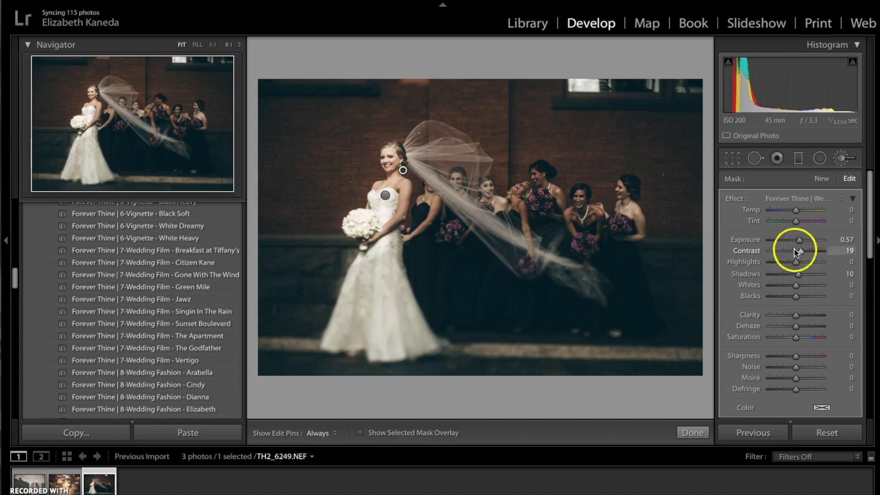
pyautogui.moveTo(800, 240); pyautogui.dragTo(806, 241)
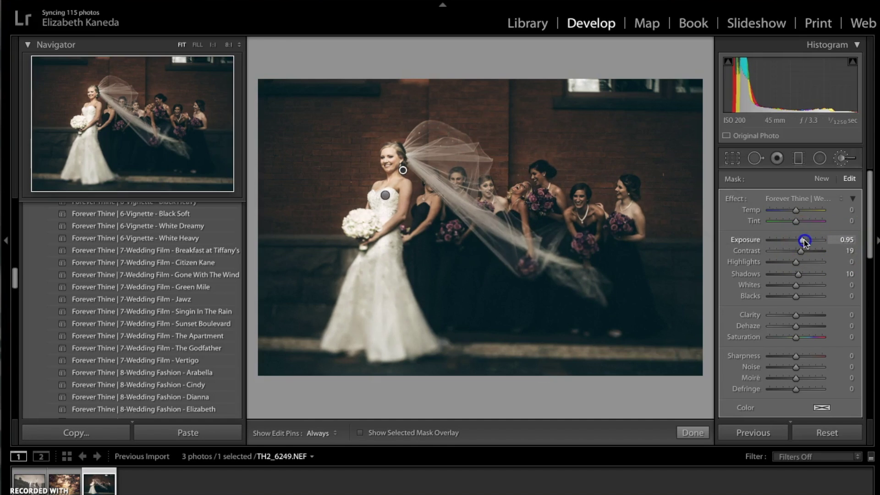
pyautogui.click(839, 157)
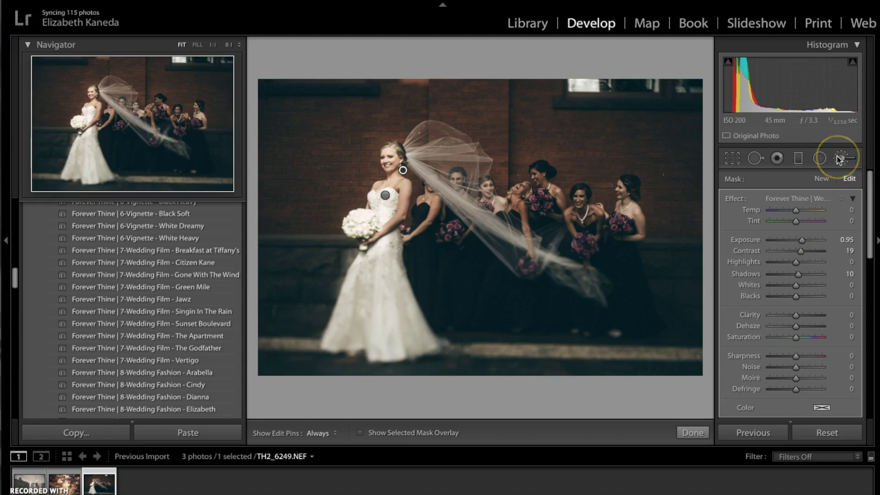
# Start a new brush adjustment using the Tint effect with Temp 29 and Tint 36.
pyautogui.click(848, 164)
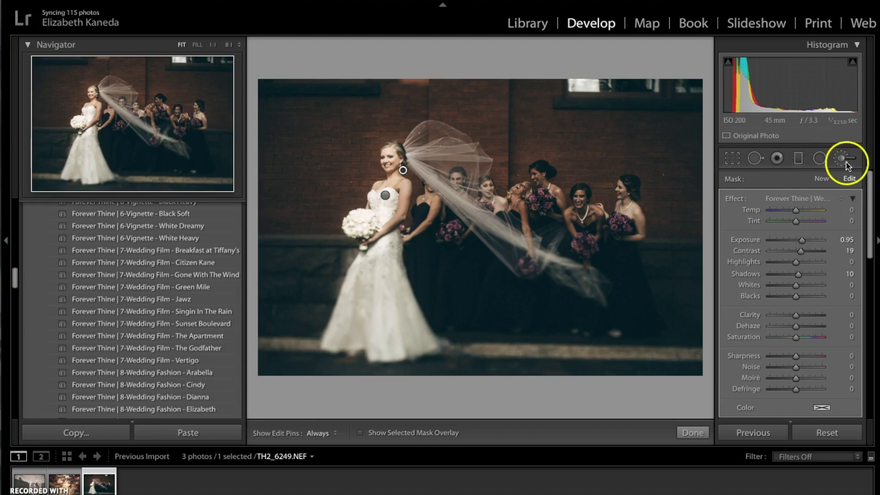
pyautogui.click(822, 181)
pyautogui.click(803, 199)
pyautogui.scroll(15, 802, 199)
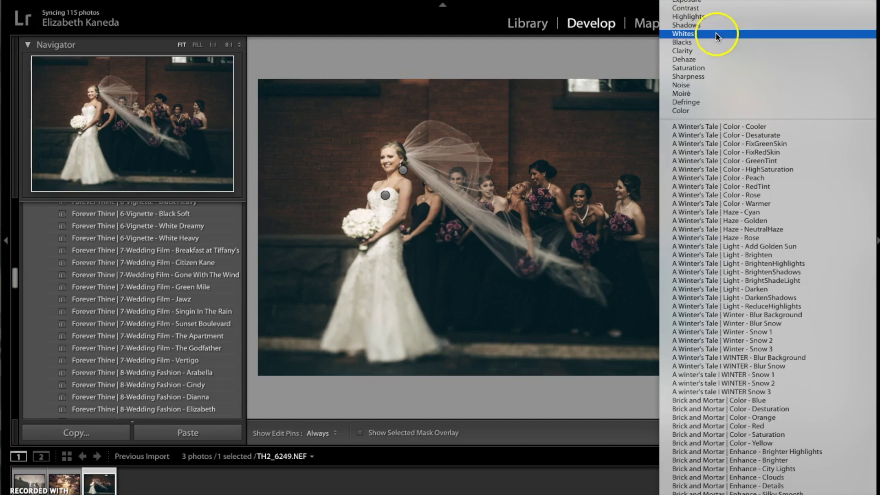
pyautogui.click(696, 1)
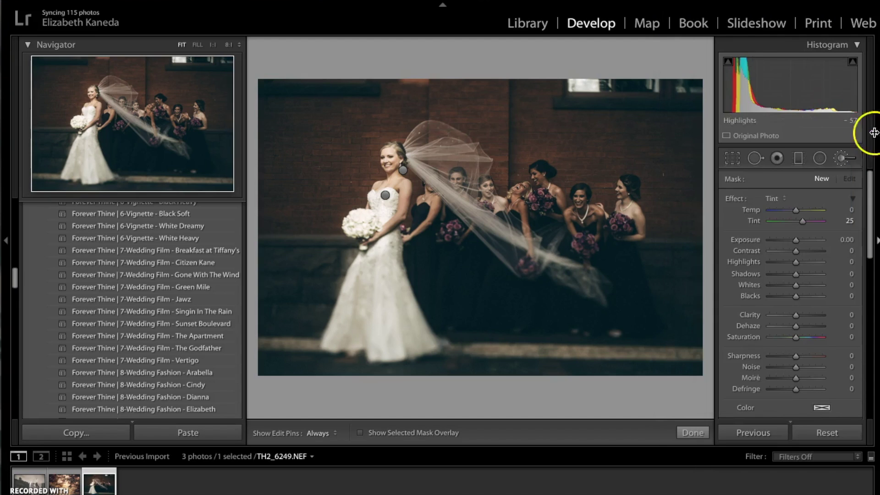
pyautogui.click(858, 219)
pyautogui.click(849, 222)
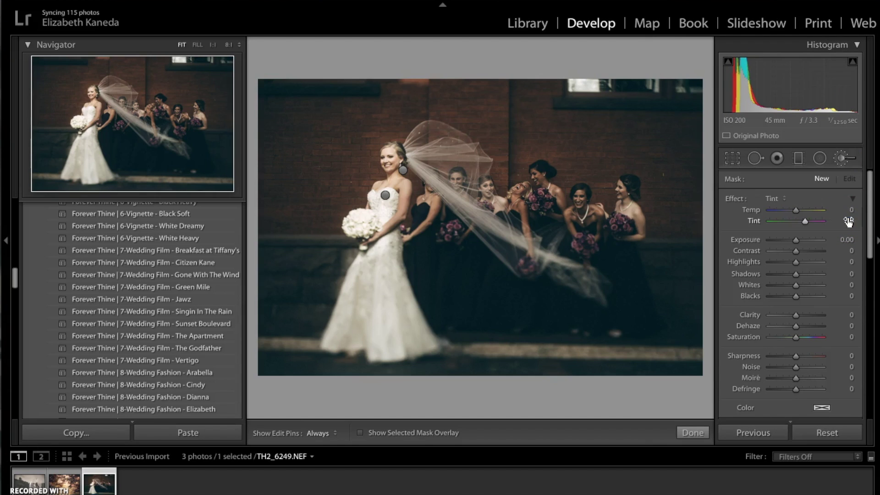
pyautogui.click(848, 208)
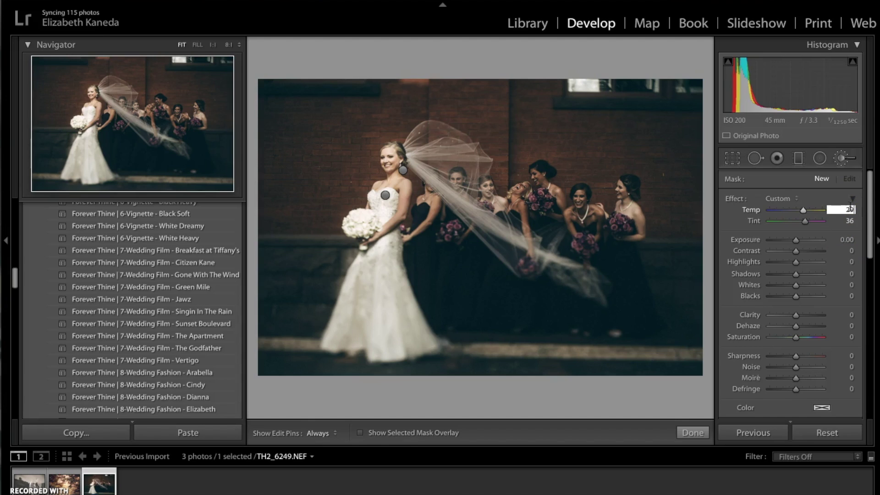
pyautogui.write('9')
pyautogui.click(678, 219)
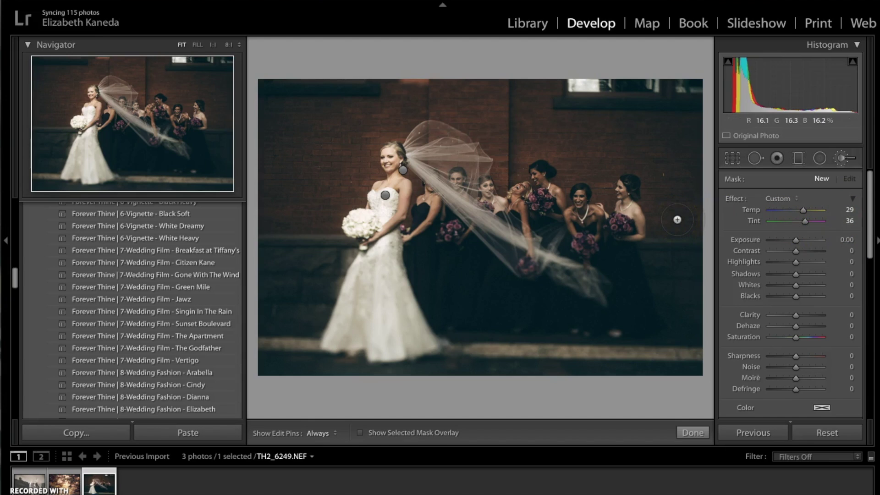
# Paint the warm tint over the right and centre bridesmaids, toggling the edit pins.
pyautogui.click(628, 212)
pyautogui.press('h')
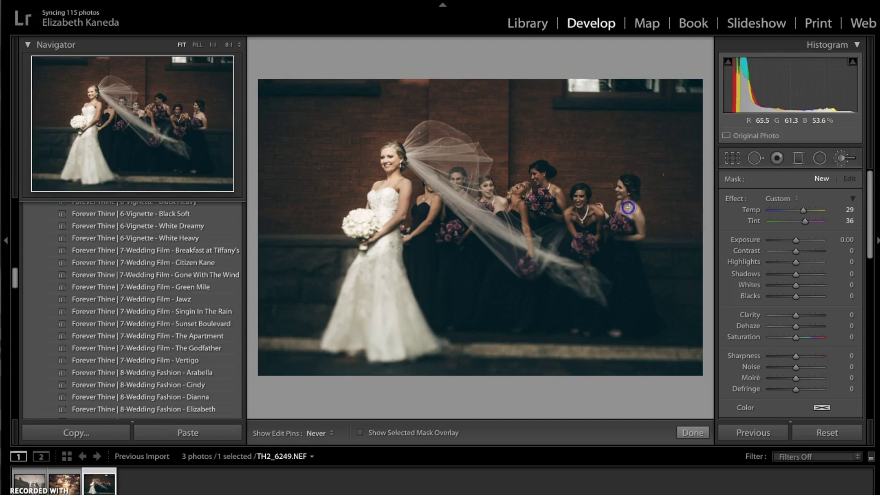
pyautogui.click(514, 206)
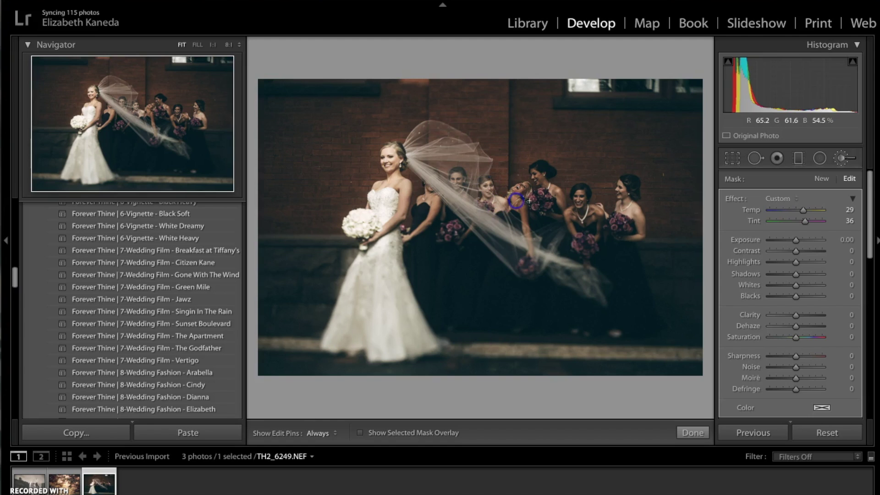
pyautogui.moveTo(631, 214)
pyautogui.mouseDown()
pyautogui.moveTo(634, 202)
pyautogui.moveTo(629, 211)
pyautogui.moveTo(627, 203)
pyautogui.mouseUp()
pyautogui.press('h')
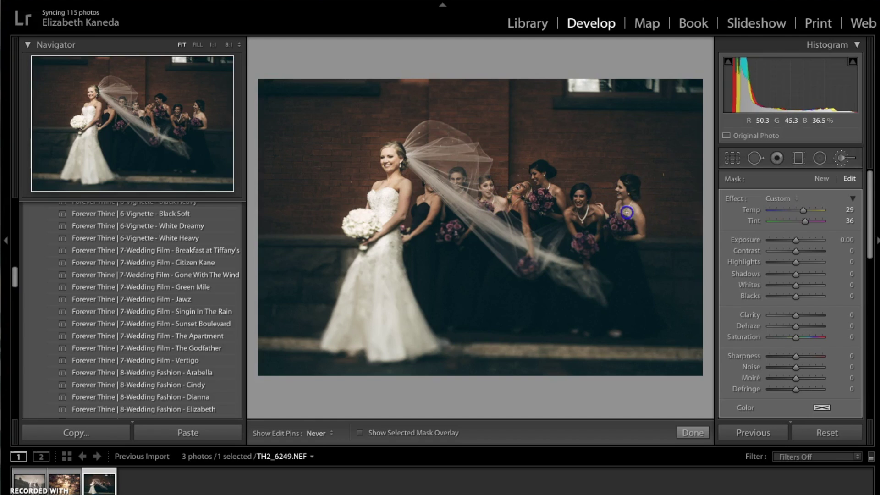
pyautogui.press('h')
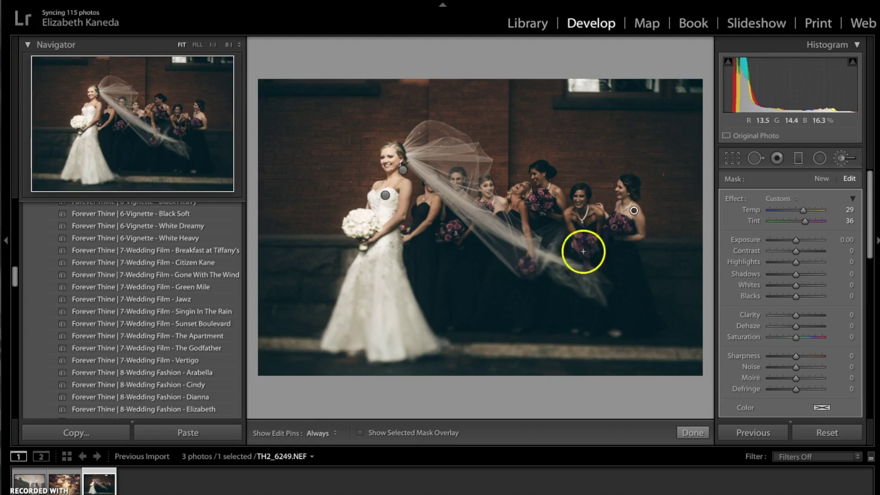
# Close the brush, review Detail sharpening (Amount 35), and compare with the Before view.
pyautogui.click(845, 161)
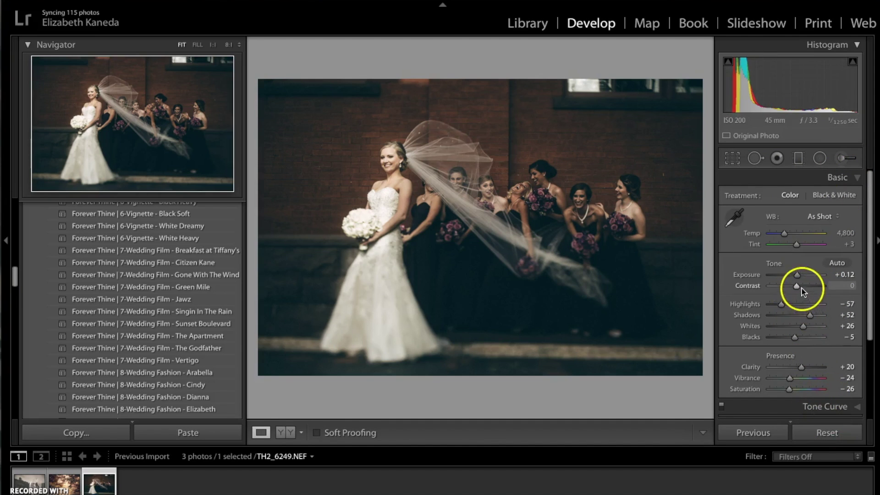
pyautogui.scroll(-1, 811, 326)
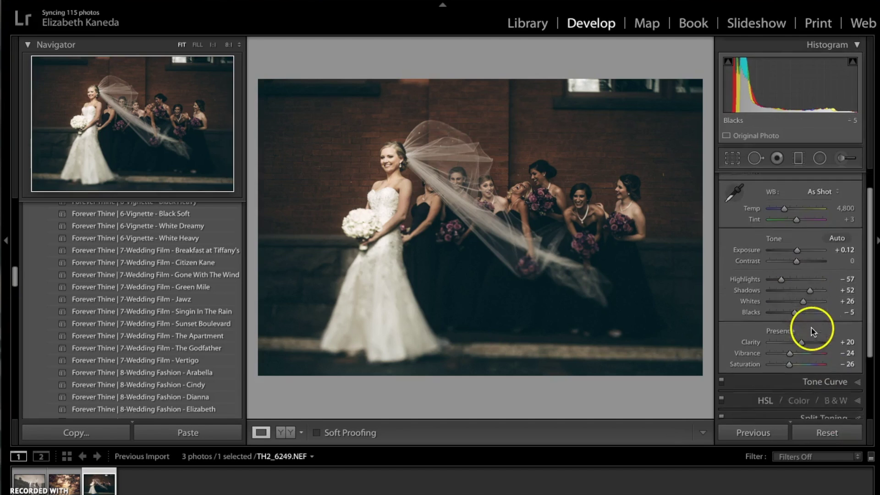
pyautogui.scroll(-2, 812, 328)
pyautogui.click(785, 373)
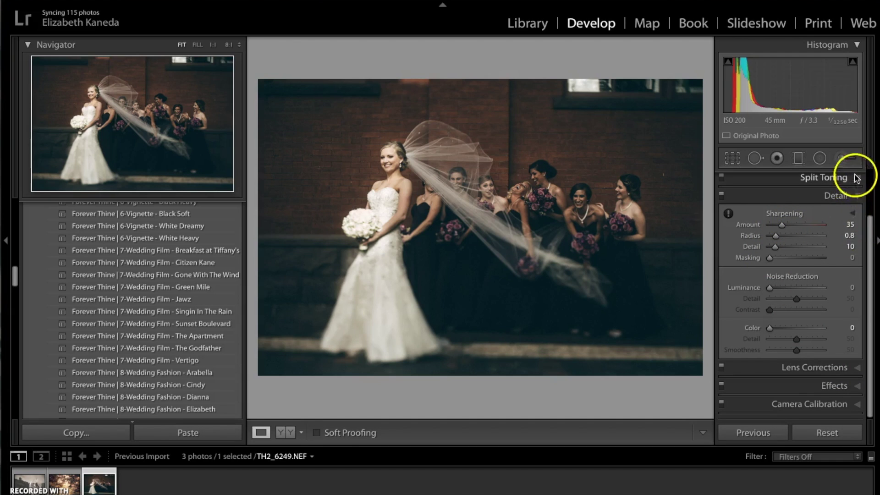
pyautogui.click(858, 197)
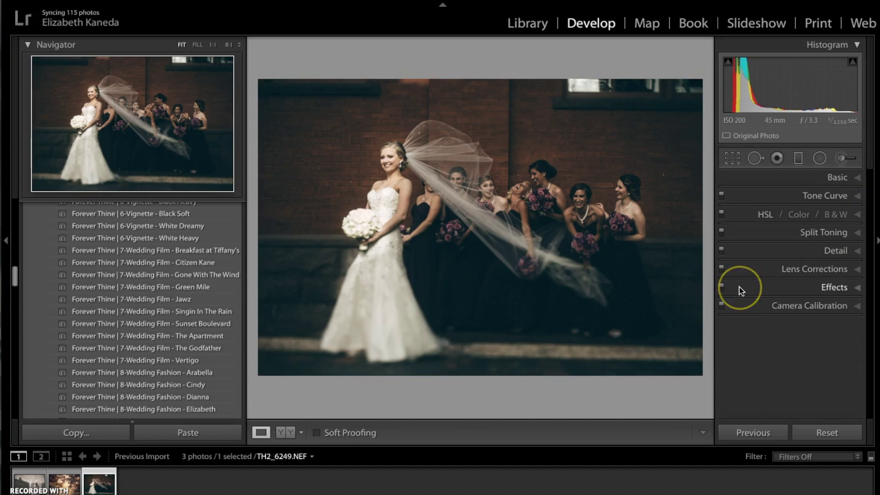
pyautogui.press('\\')
pyautogui.press('\\')
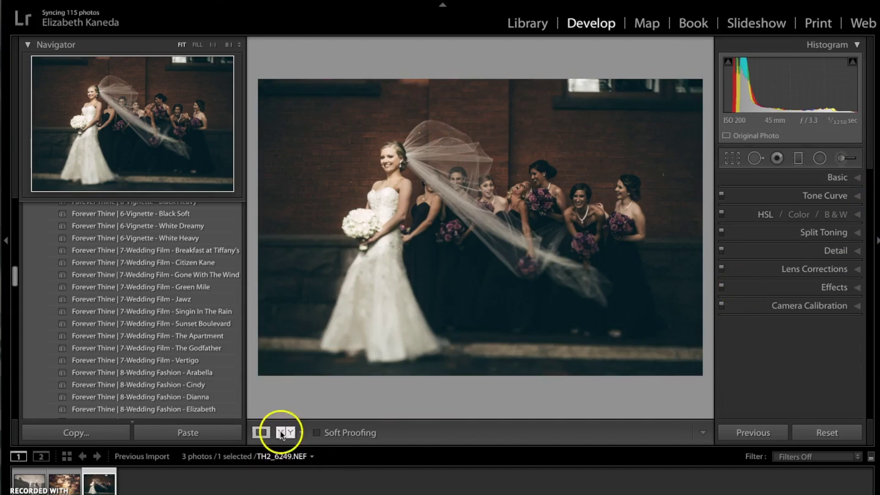
pyautogui.click(286, 432)
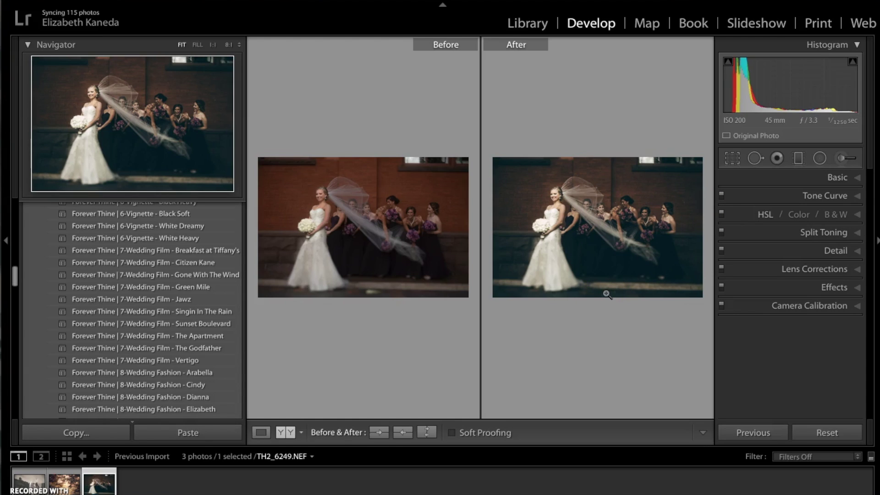
pyautogui.click(261, 432)
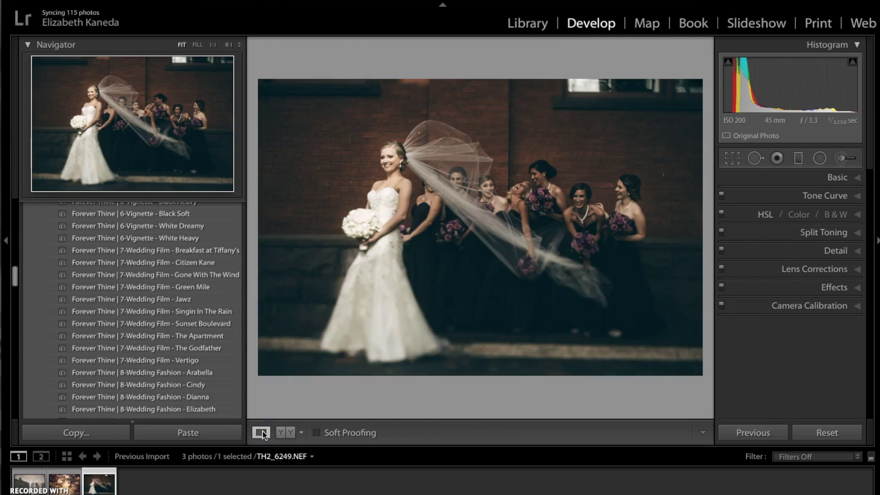
# Pass through the fence photo to TH2_4140.NEF, previewing each one's Before view.
pyautogui.click(64, 480)
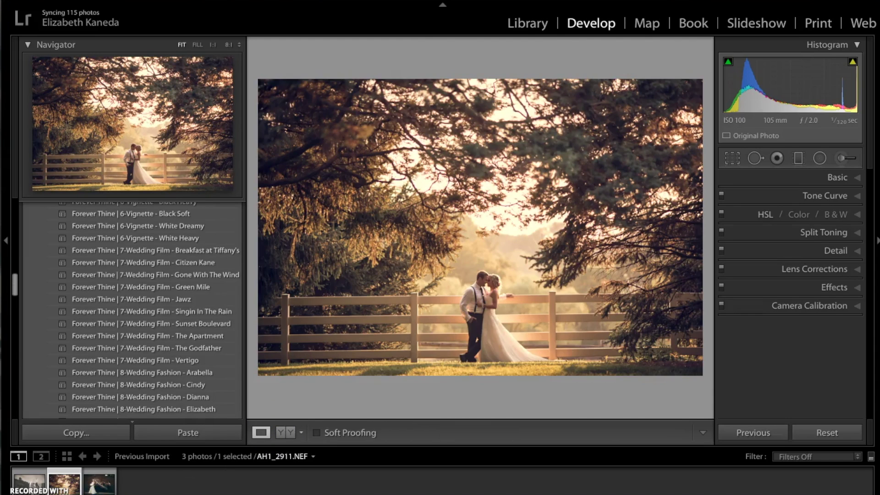
pyautogui.press('\\')
pyautogui.press('\\')
pyautogui.click(28, 486)
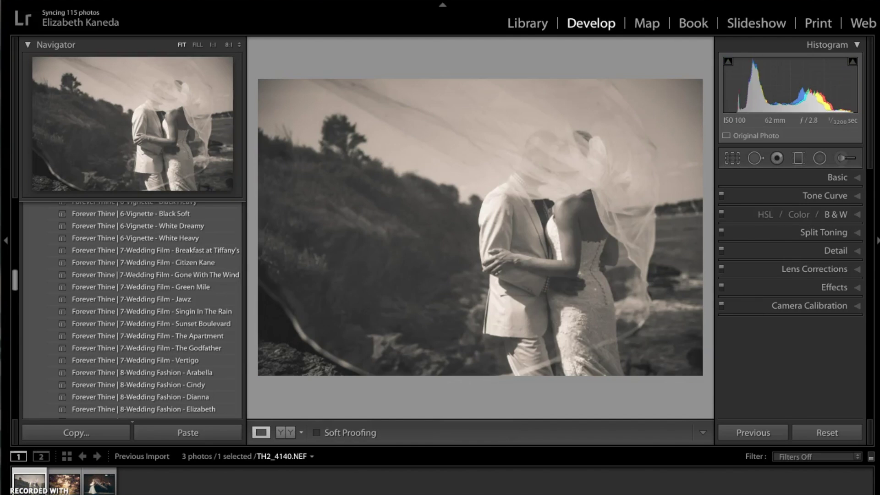
pyautogui.press('\\')
pyautogui.press('\\')
pyautogui.press('\\')
pyautogui.press('\\')
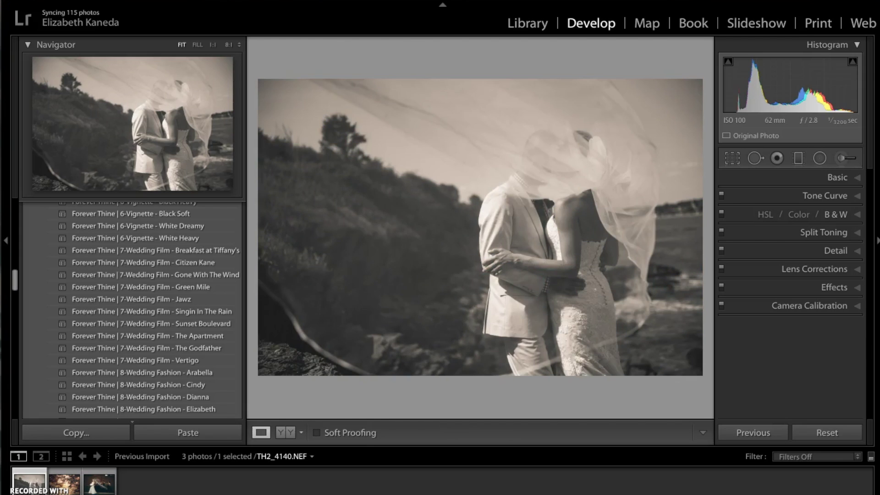